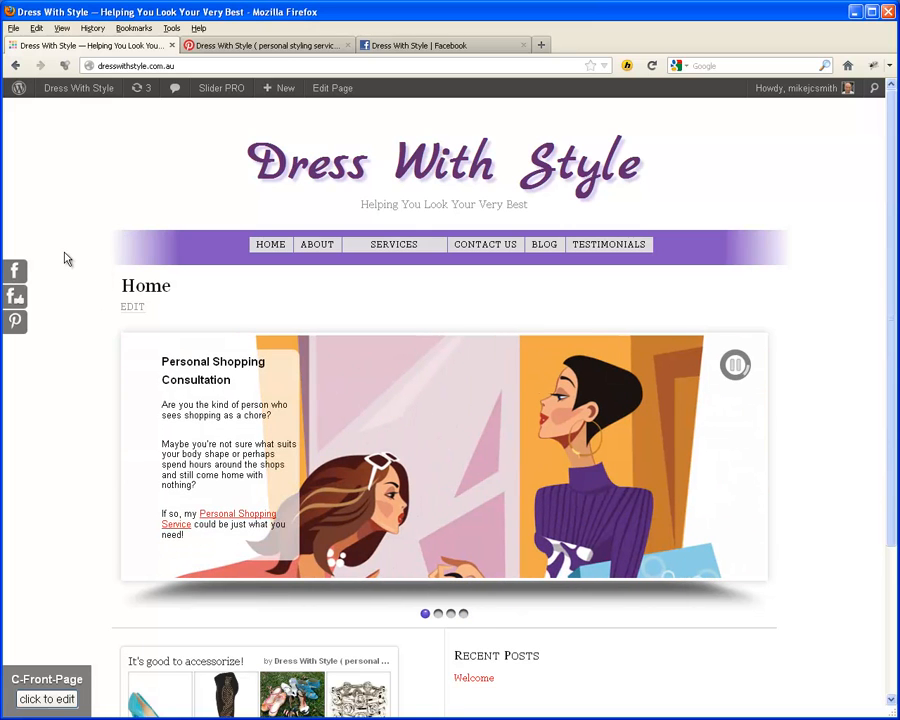
# Open the Widgets management page in the site's WordPress admin area.
pyautogui.scroll(-3, 72, 369)
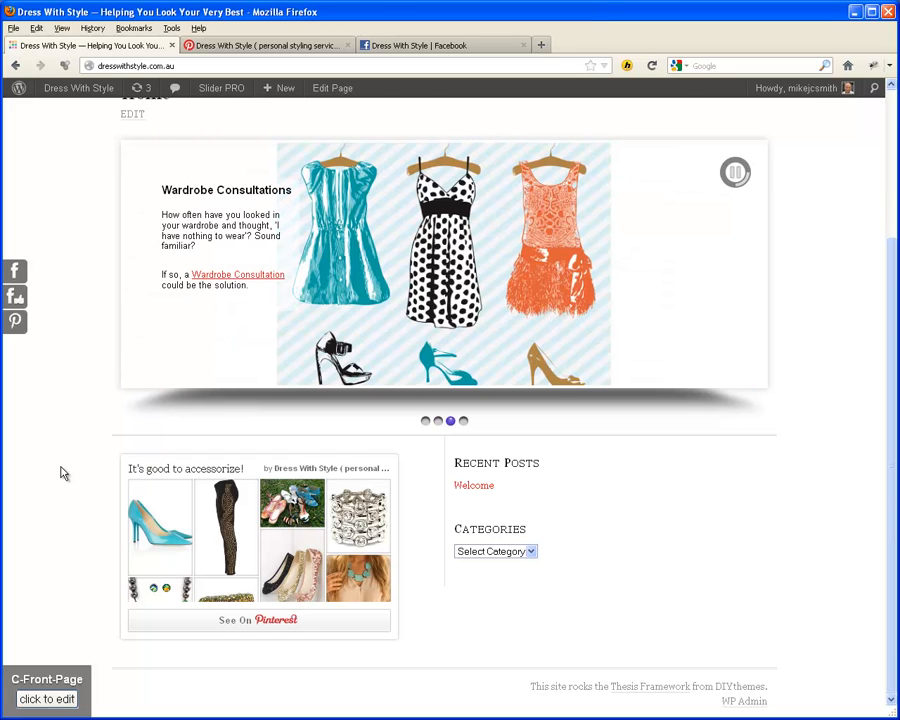
pyautogui.moveTo(57, 100)
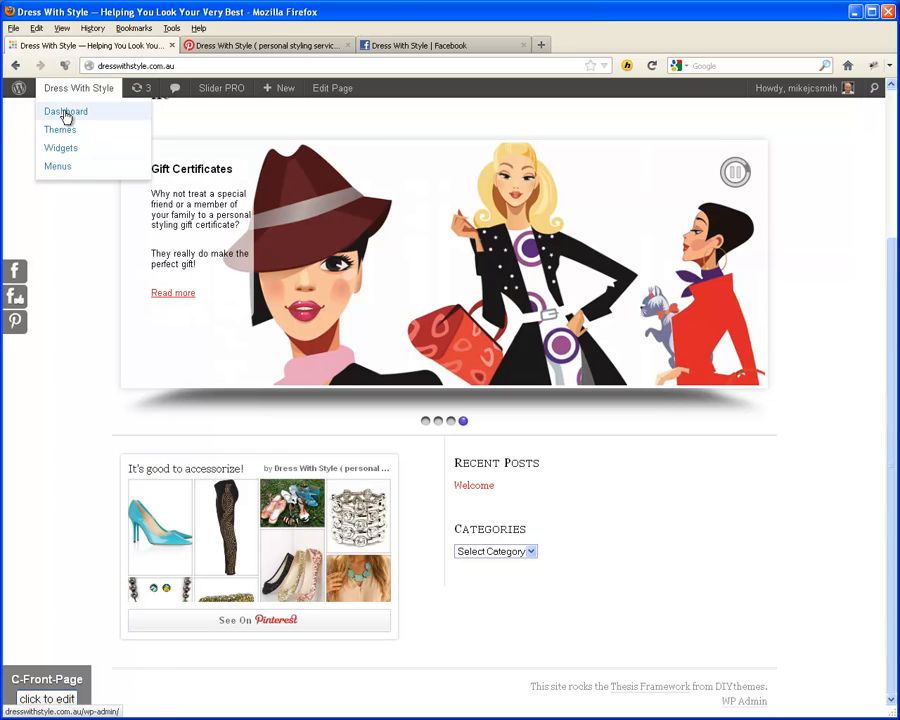
pyautogui.click(65, 115)
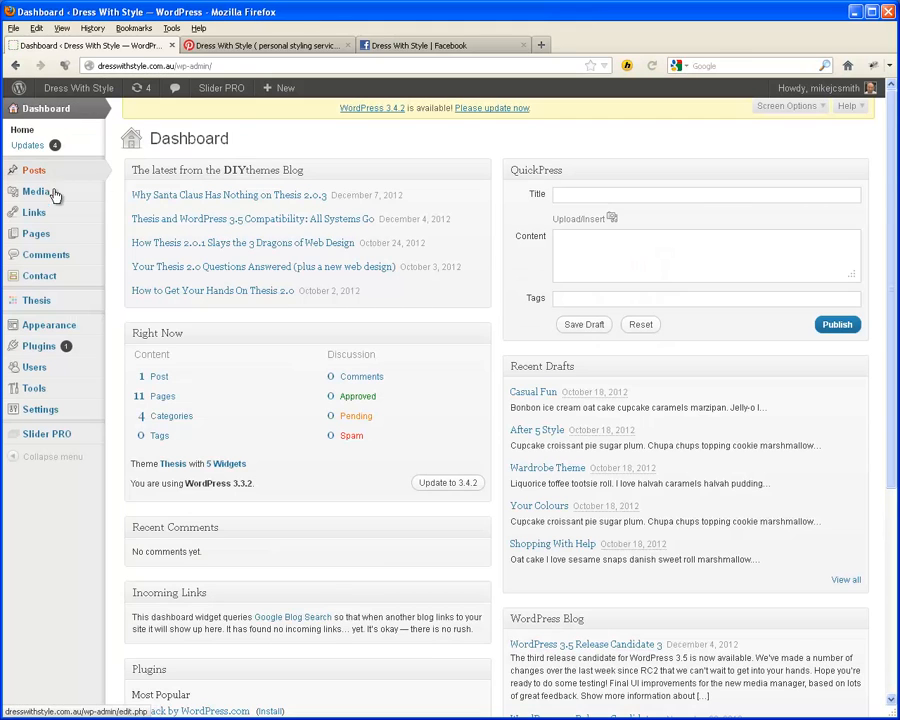
pyautogui.moveTo(55, 330)
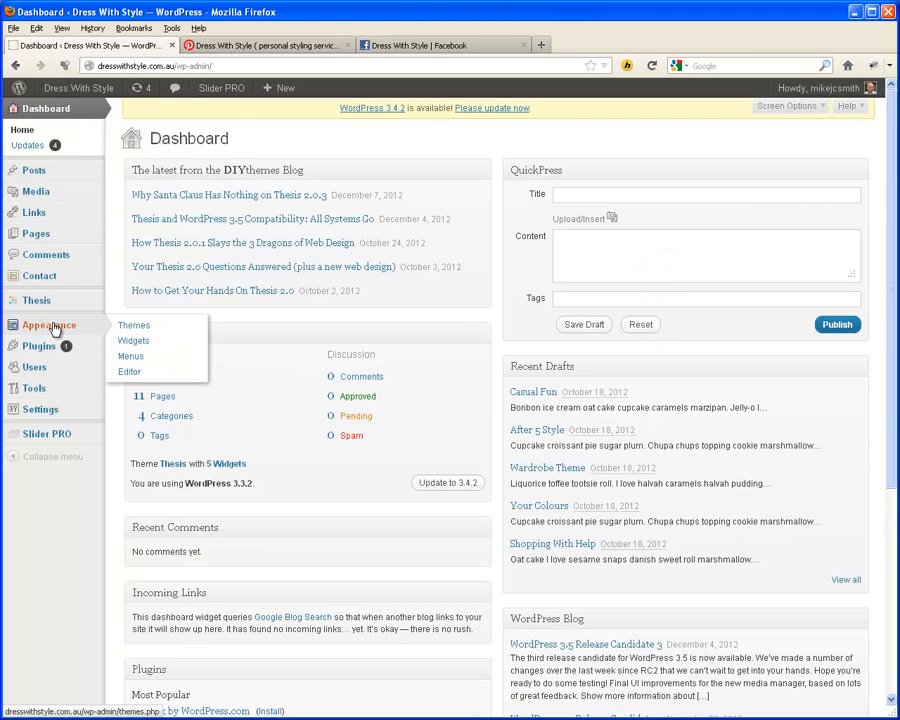
pyautogui.click(133, 342)
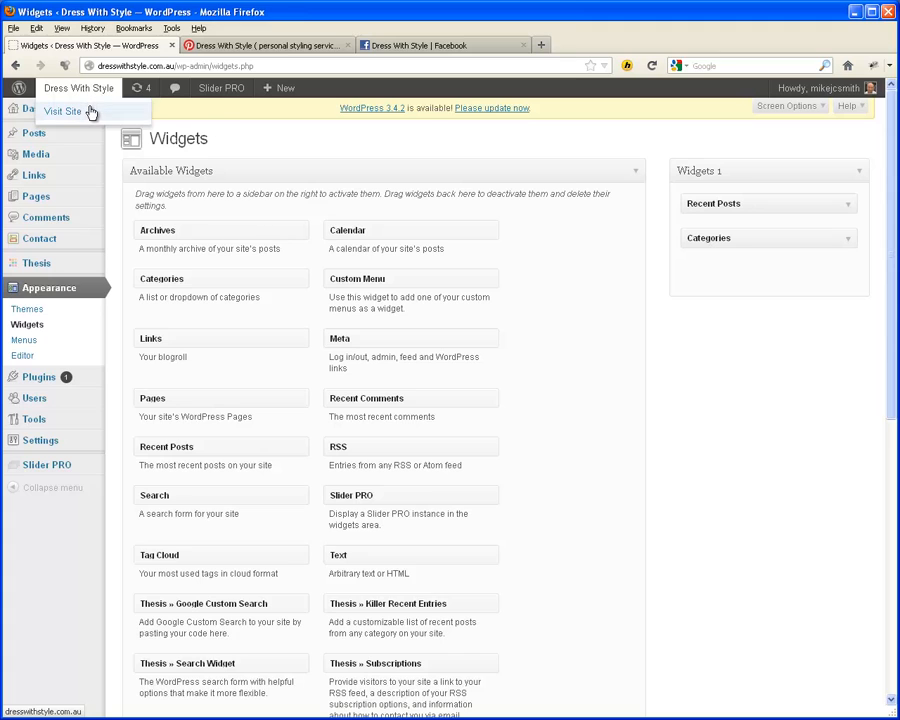
# Open the live site in a new tab and examine the Recent Posts and Categories widgets on the home page.
pyautogui.rightClick(90, 112)
pyautogui.click(112, 116)
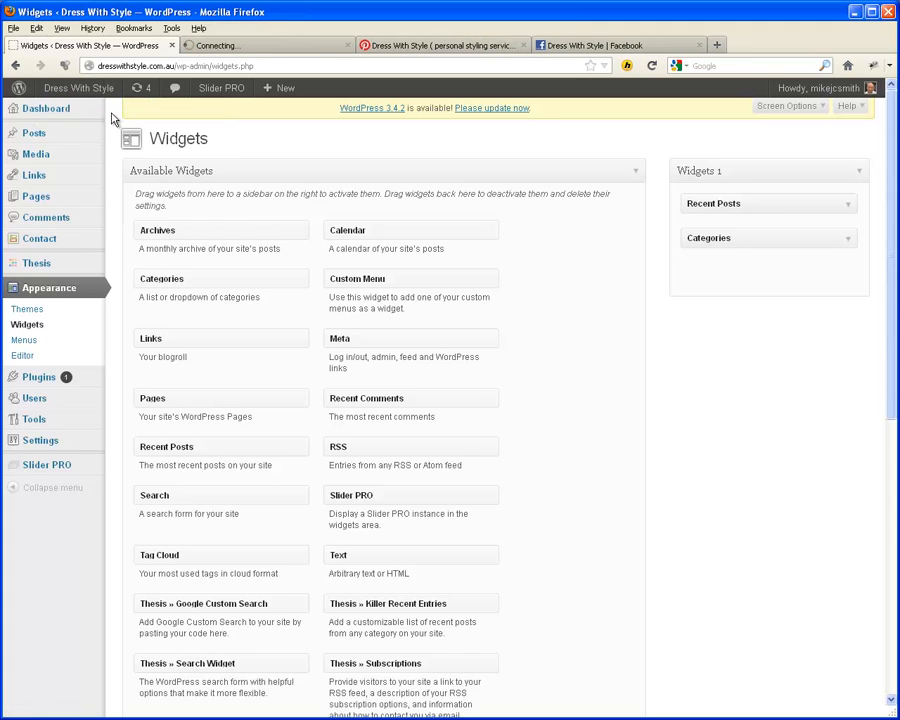
pyautogui.click(249, 46)
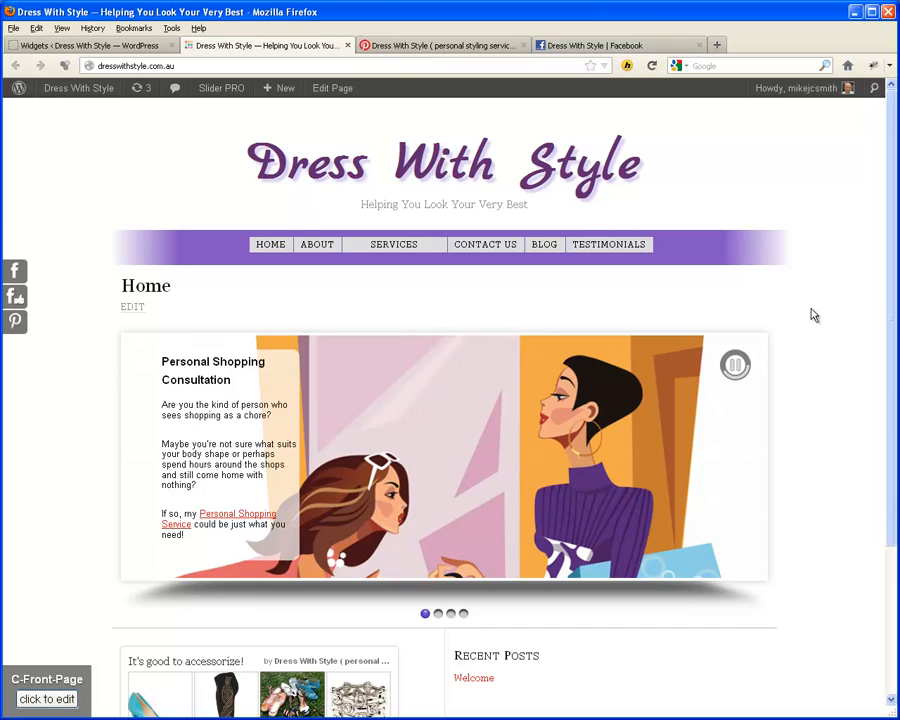
pyautogui.scroll(-4, 812, 313)
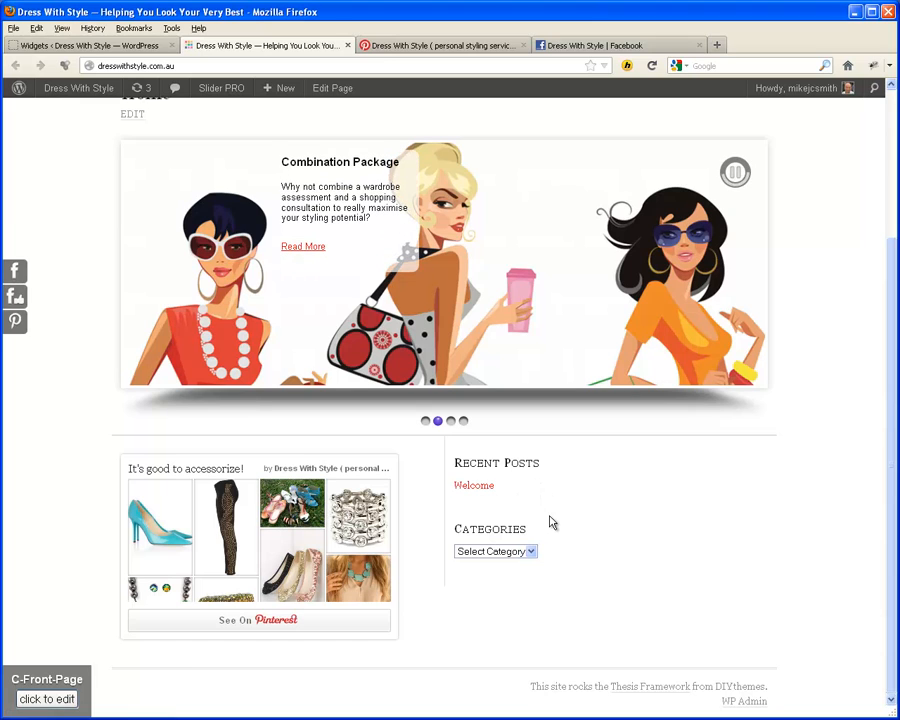
# Show the settings of the Recent Posts and Categories widgets in the Widgets 1 area.
pyautogui.click(85, 45)
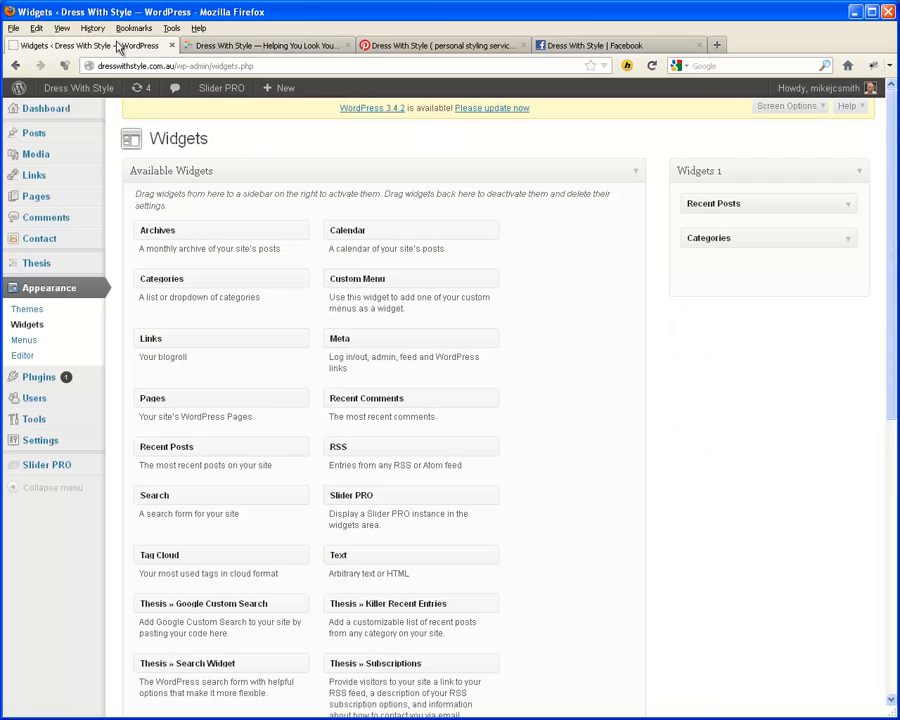
pyautogui.click(849, 206)
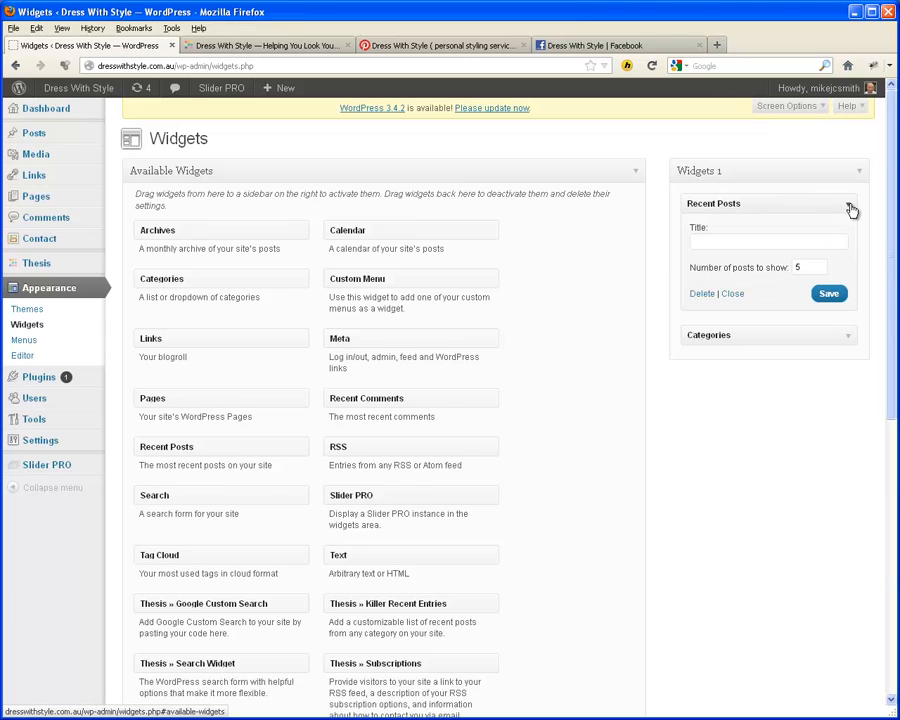
pyautogui.click(849, 340)
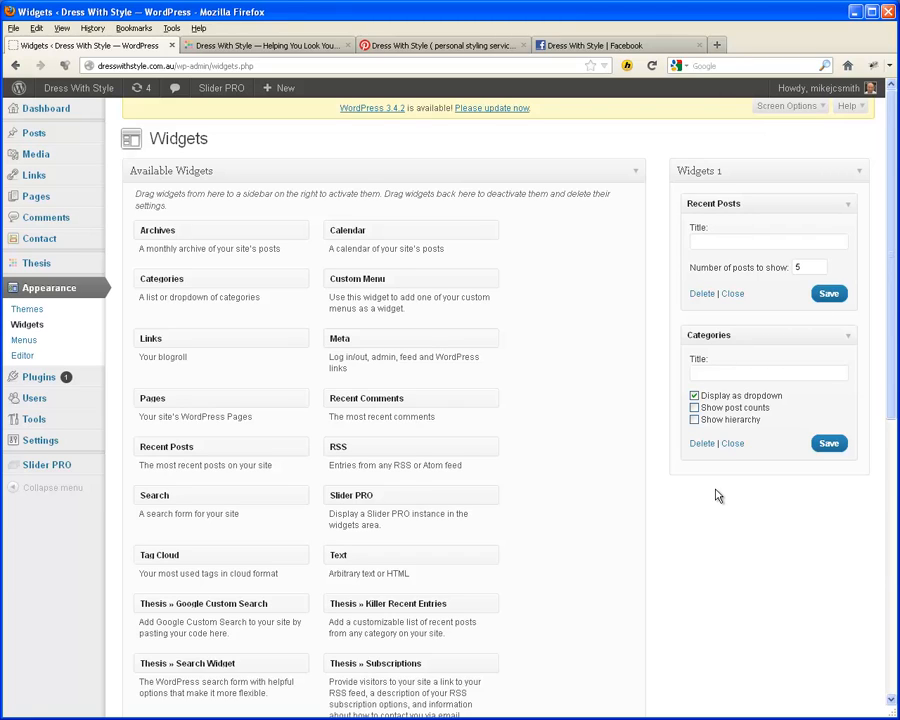
# Open the home page's c-Front-Page template in the Thesis Skin Editor.
pyautogui.click(302, 48)
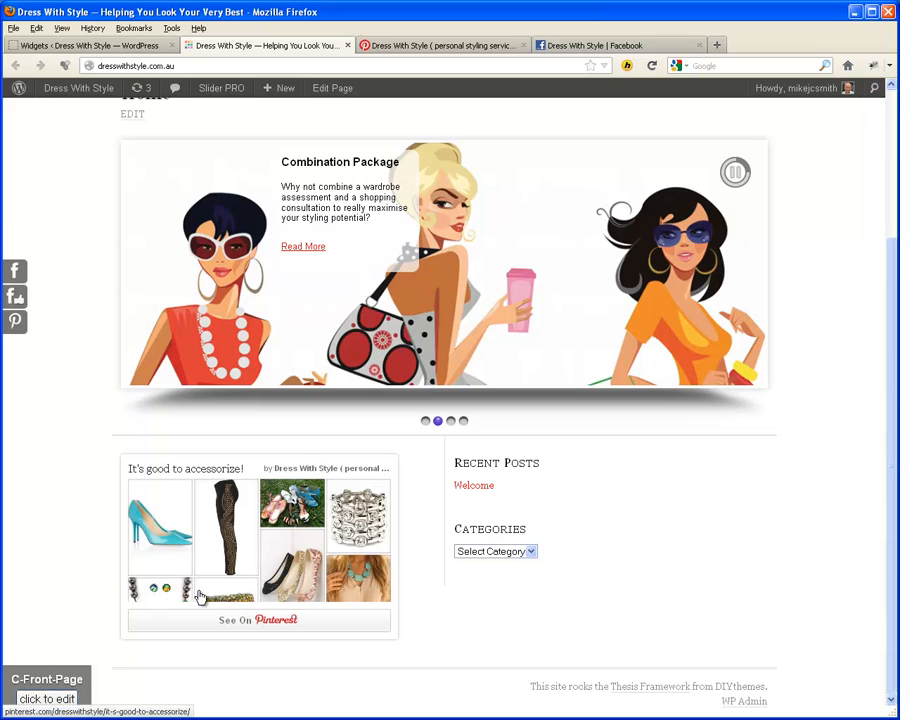
pyautogui.click(50, 704)
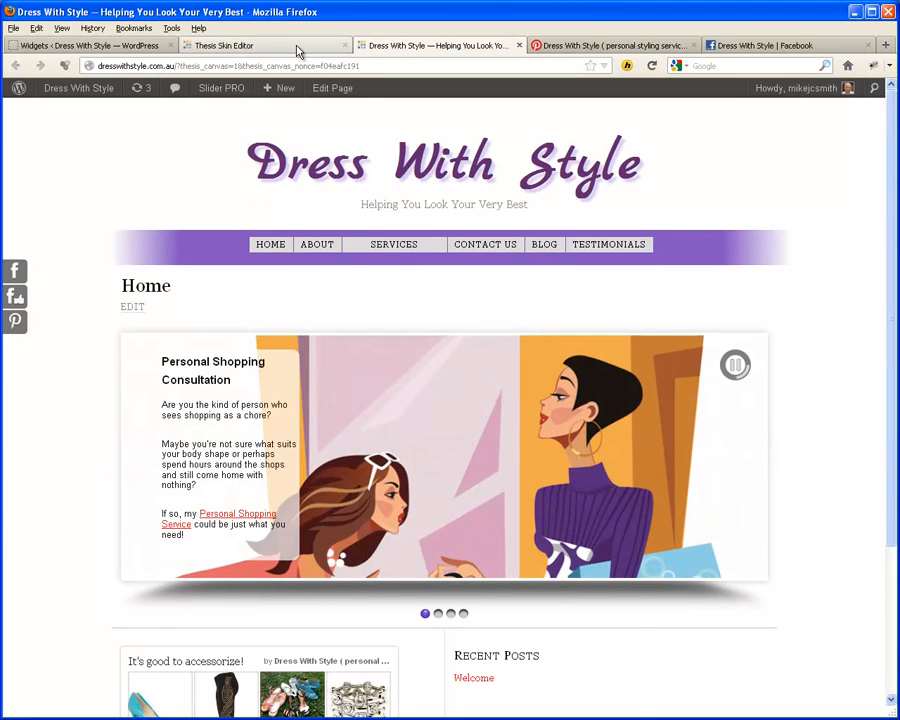
pyautogui.click(297, 48)
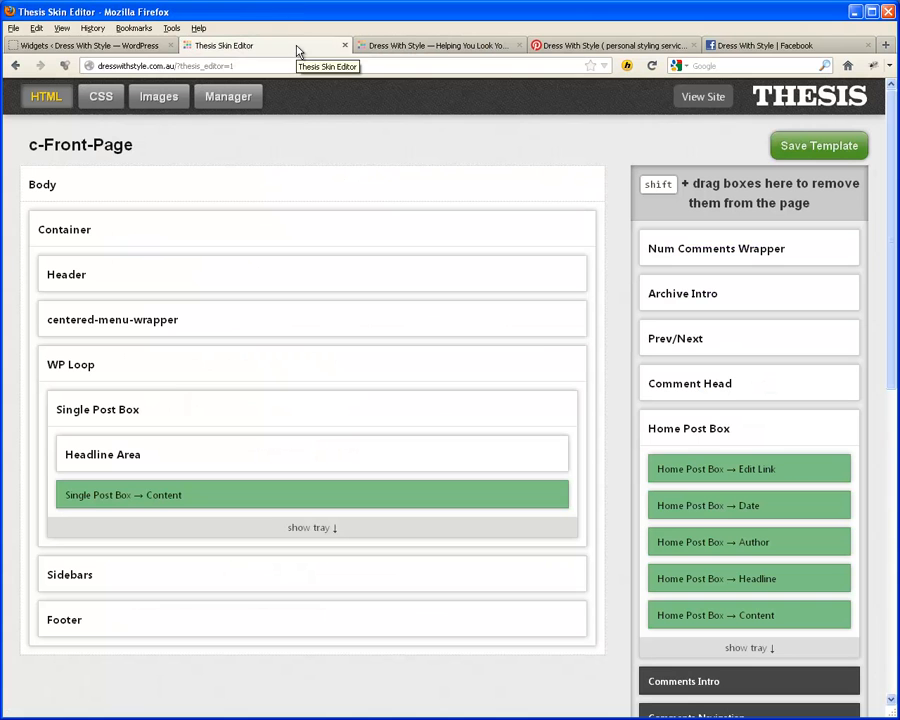
# Expand Sidebars and Sidebar 2 in the template, check the options of the Widgets 1 box and close them.
pyautogui.click(567, 574)
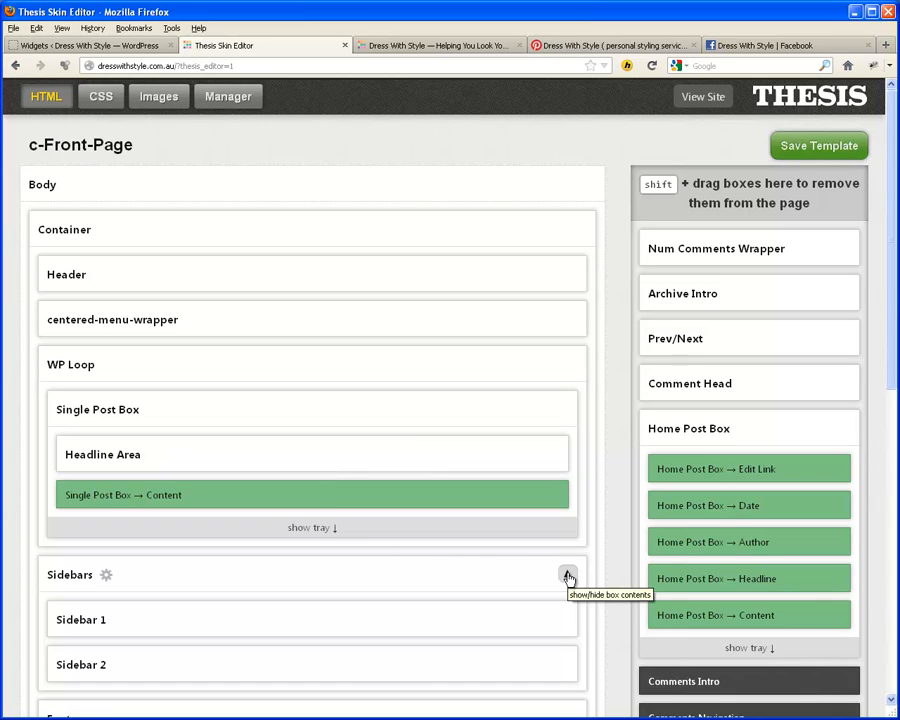
pyautogui.moveTo(564, 624)
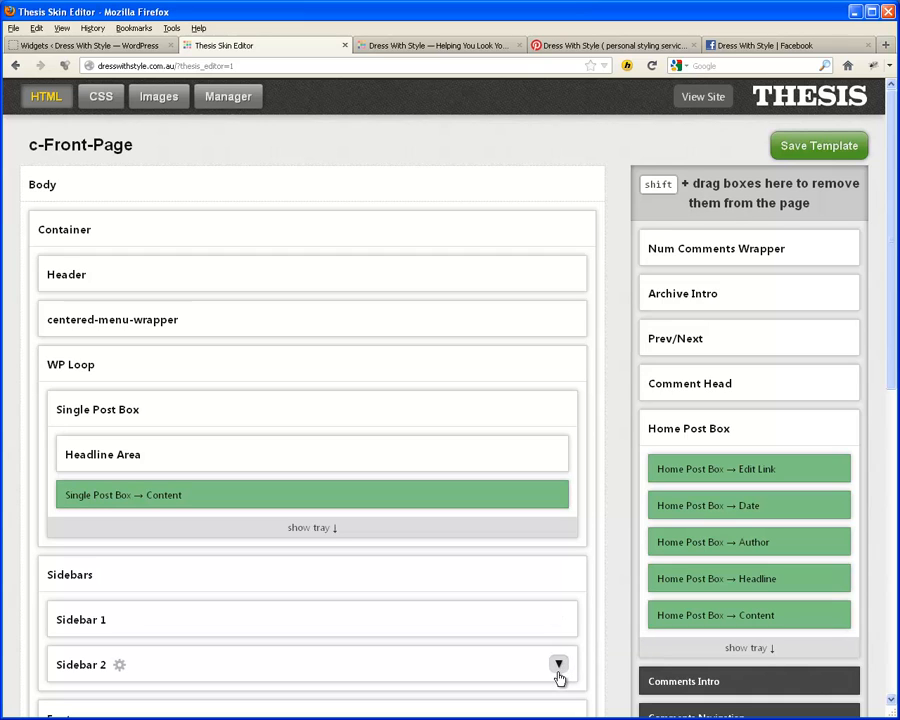
pyautogui.click(558, 665)
pyautogui.scroll(-6, 613, 664)
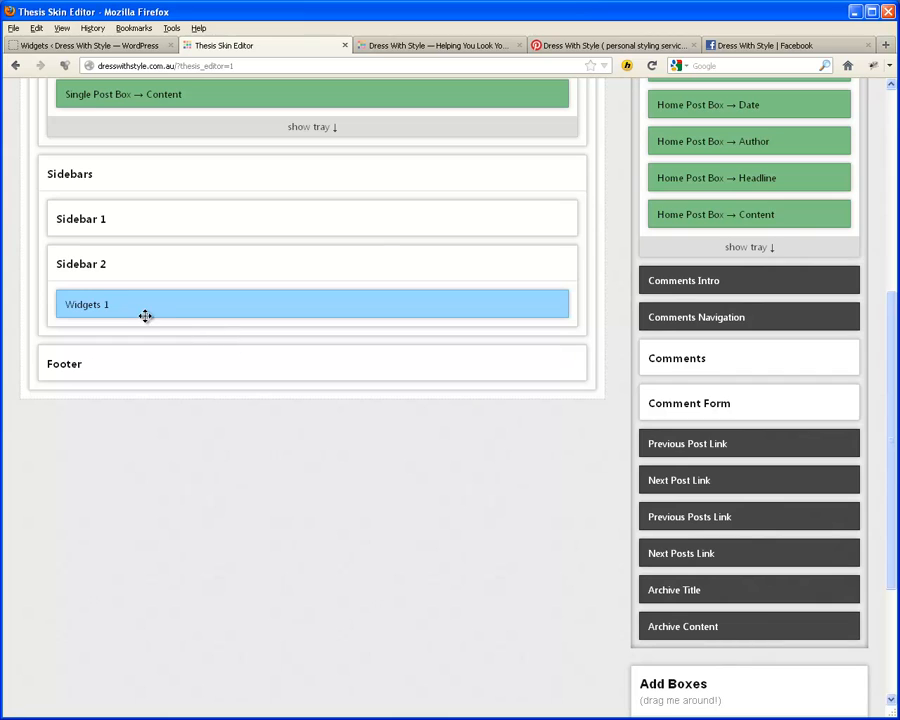
pyautogui.click(122, 305)
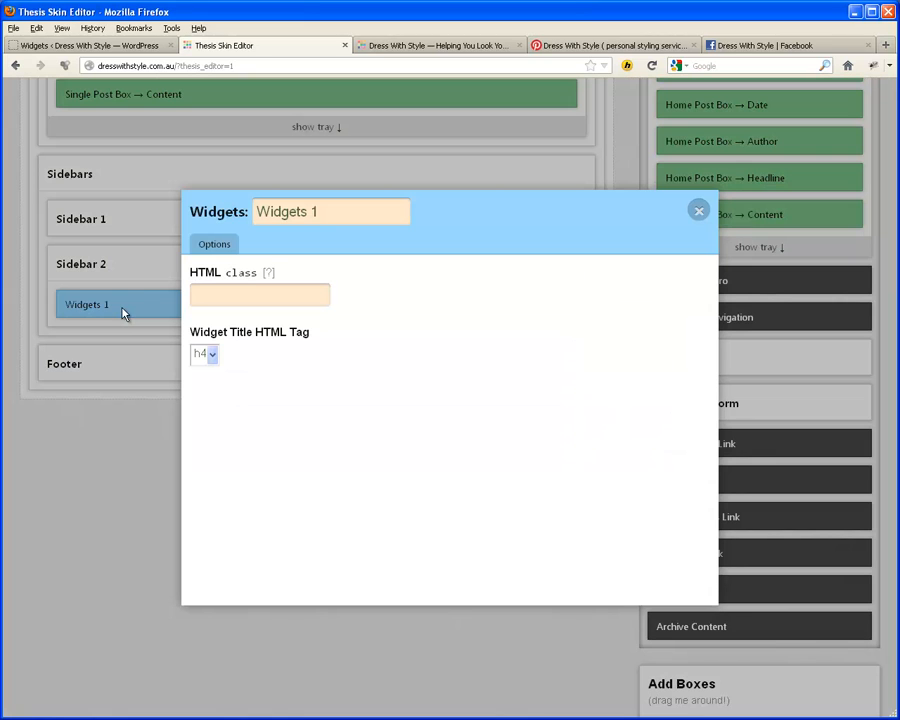
pyautogui.click(697, 211)
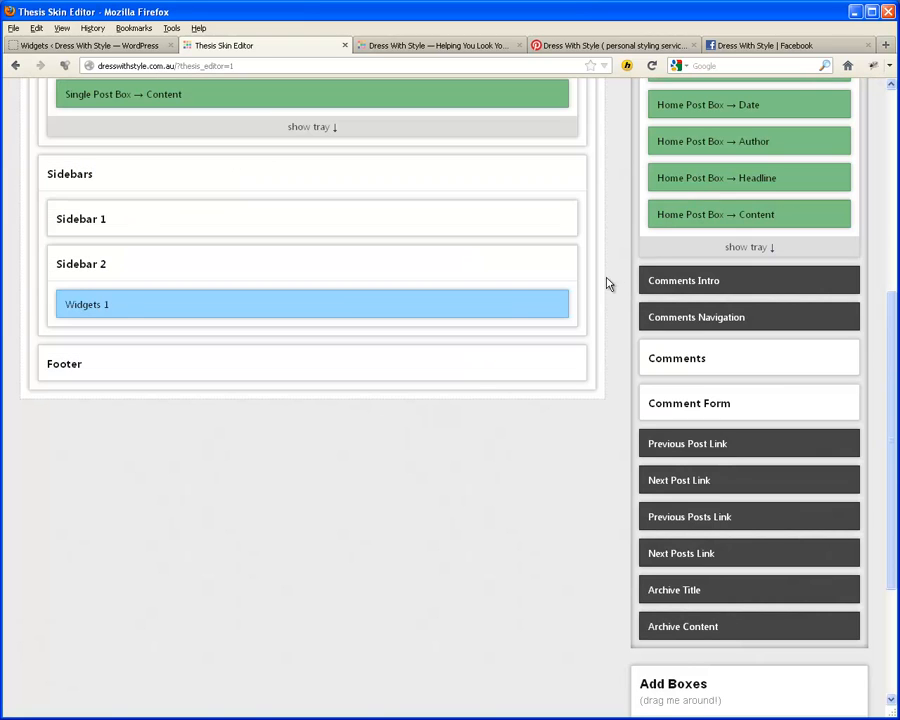
# Expand Sidebar 1, open the options of Text Box 1 and highlight its Pinterest embedBoard link code.
pyautogui.moveTo(552, 298)
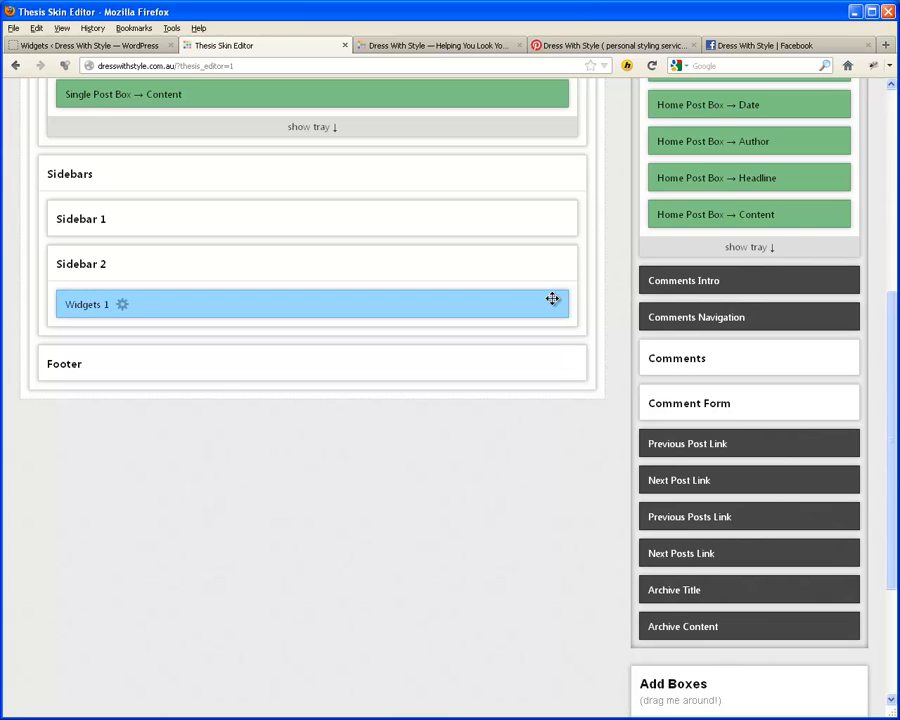
pyautogui.click(558, 221)
pyautogui.moveTo(284, 264)
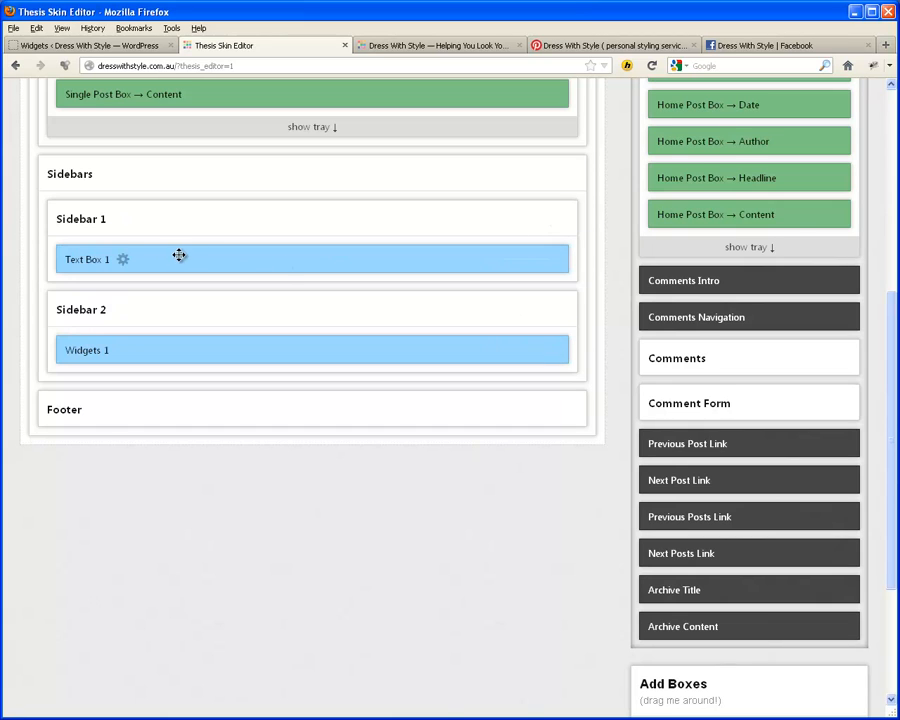
pyautogui.click(122, 261)
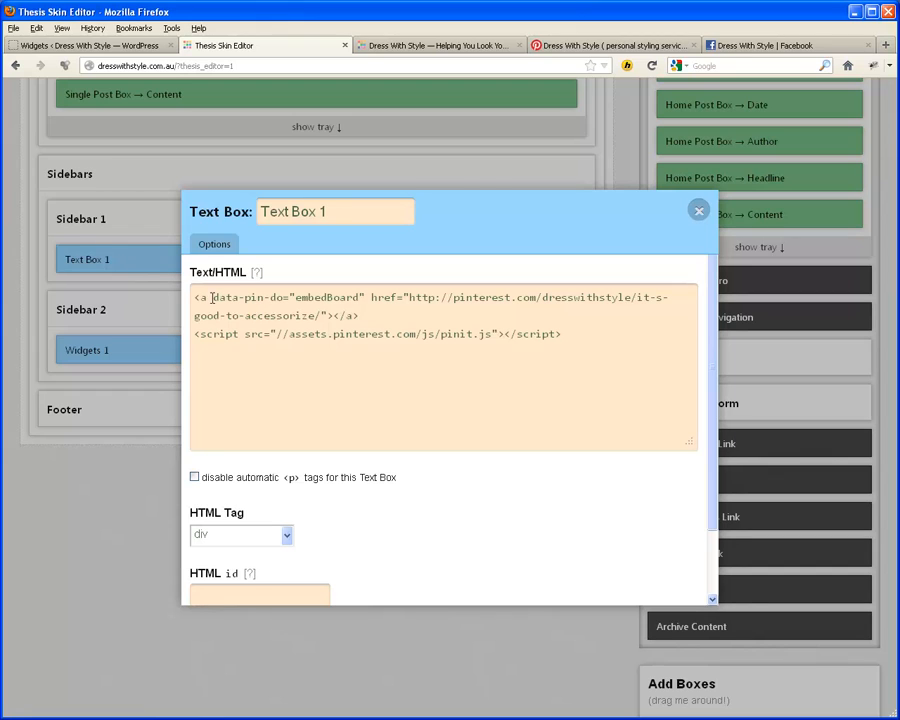
pyautogui.moveTo(192, 297); pyautogui.dragTo(393, 312)
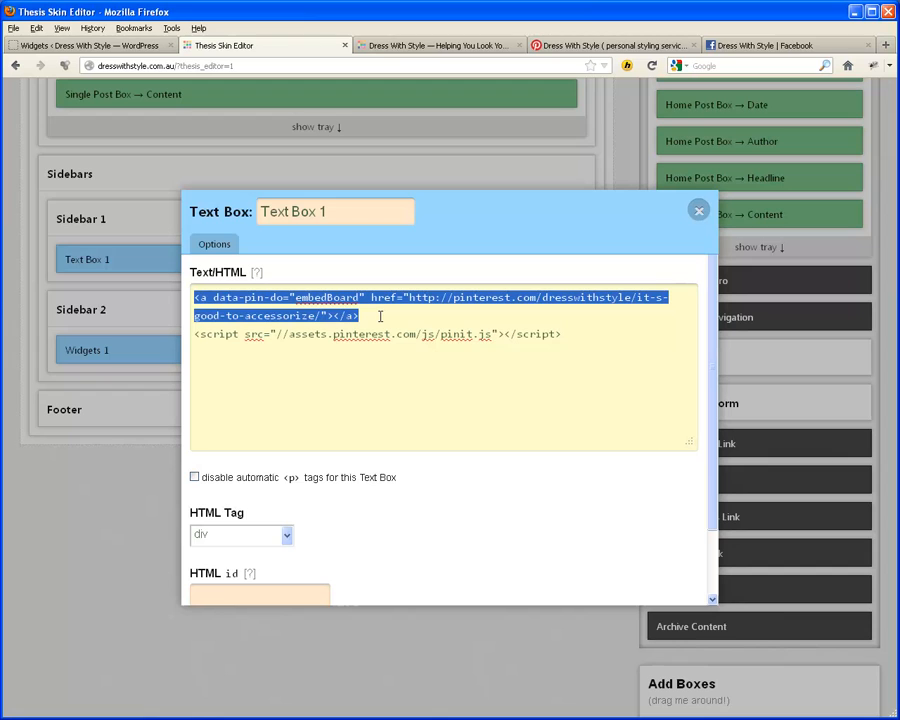
# Check the boards on the Dress With Style Pinterest profile, and return to the script line in Text Box 1's code.
pyautogui.click(598, 54)
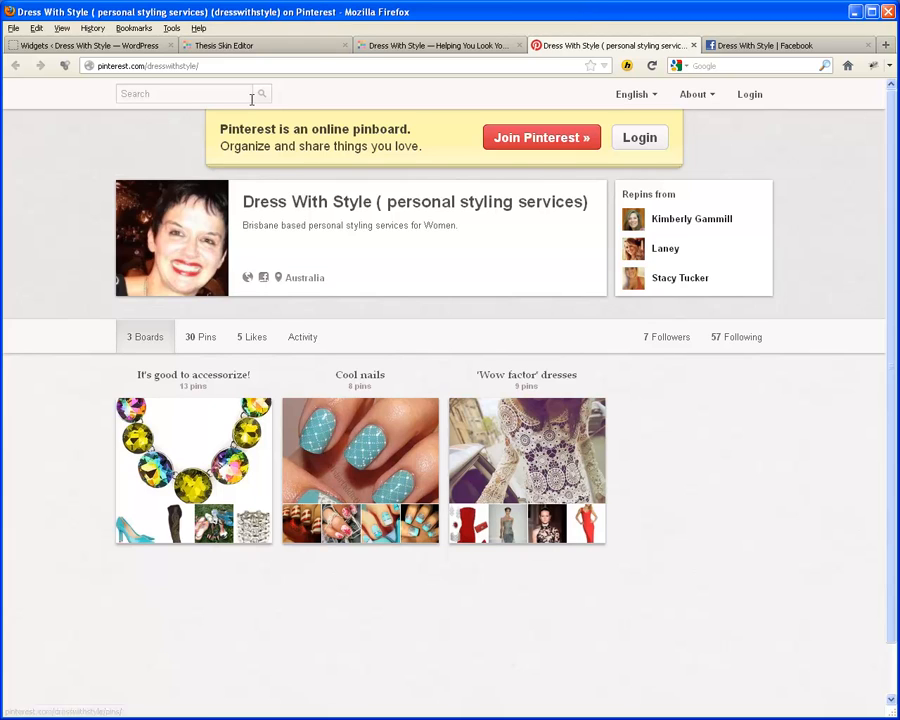
pyautogui.click(307, 50)
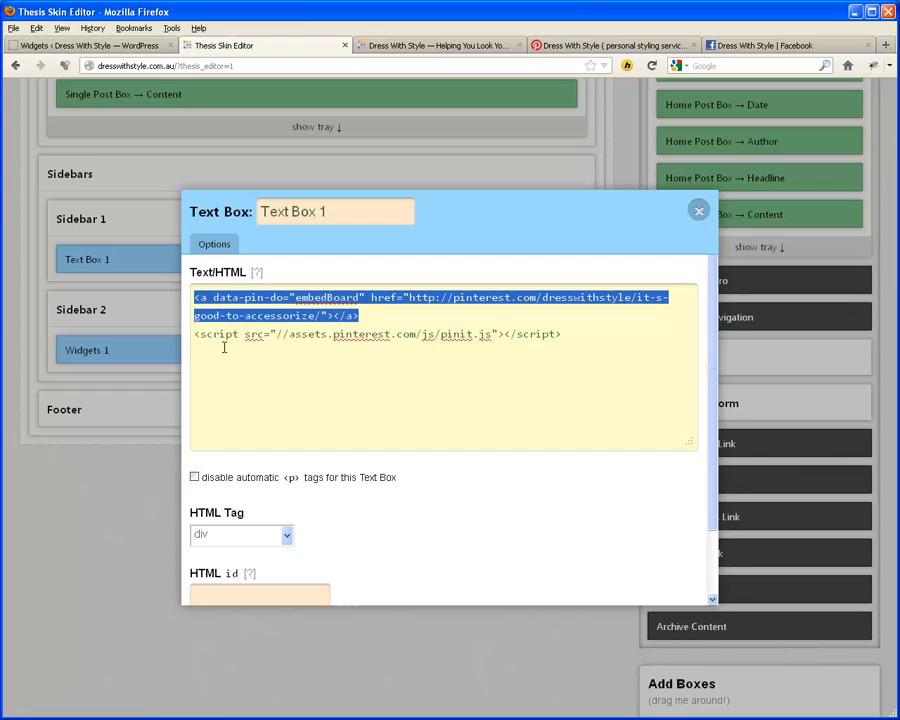
pyautogui.click(193, 337)
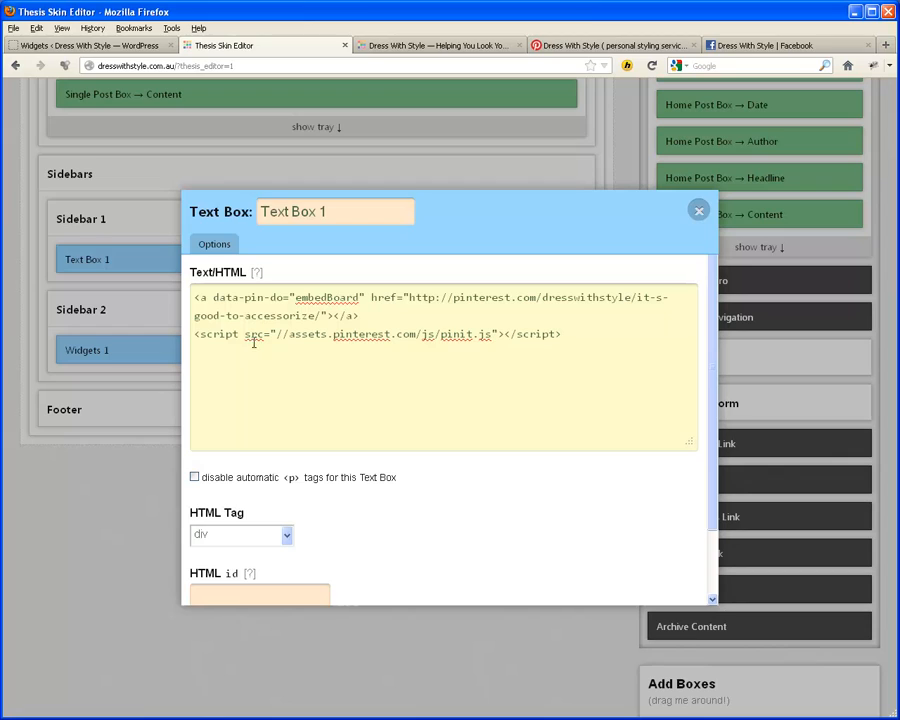
# Copy the embedBoard link code from Text Box 1 and place the cursor after "dresswithstyle" in its URL.
pyautogui.moveTo(361, 317); pyautogui.dragTo(249, 316)
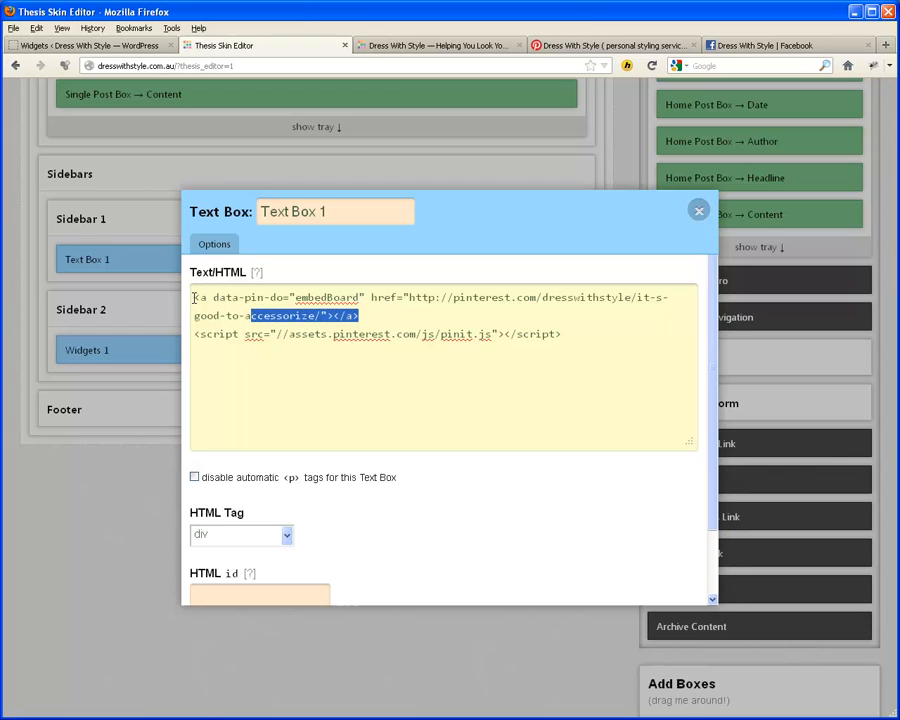
pyautogui.moveTo(193, 297); pyautogui.dragTo(193, 297)
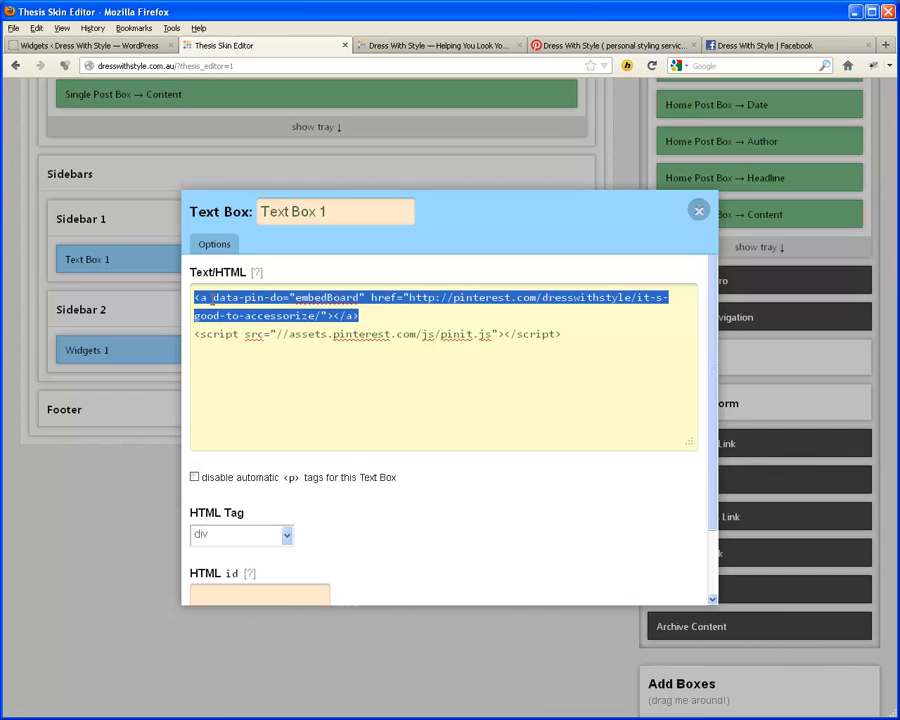
pyautogui.rightClick(211, 297)
pyautogui.click(240, 341)
pyautogui.click(632, 297)
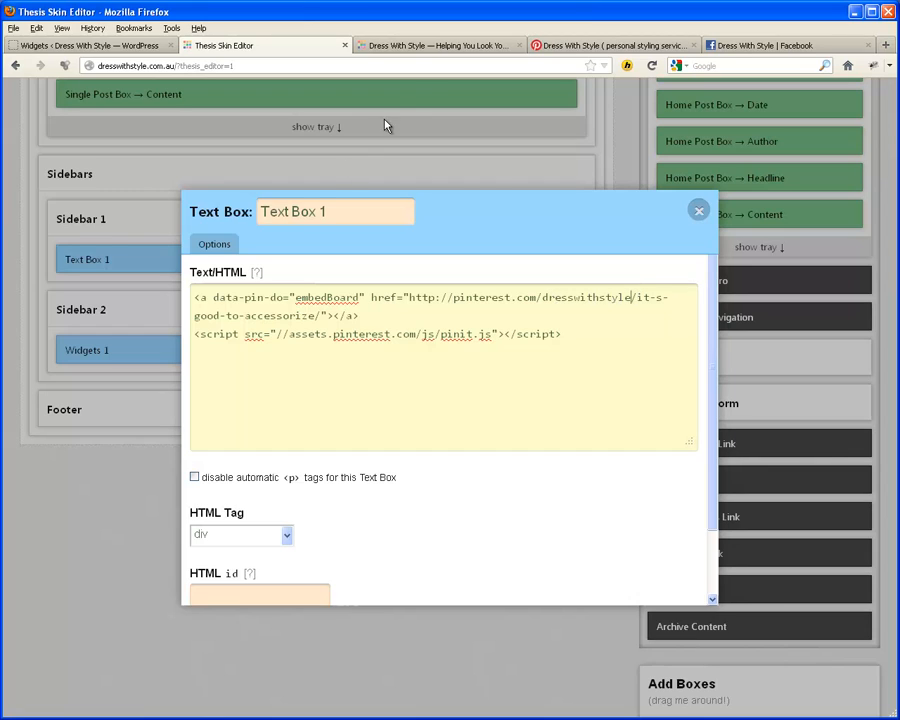
# Open the "It's good to accessorize!" board on Pinterest and look through its pins.
pyautogui.click(574, 46)
pyautogui.click(179, 450)
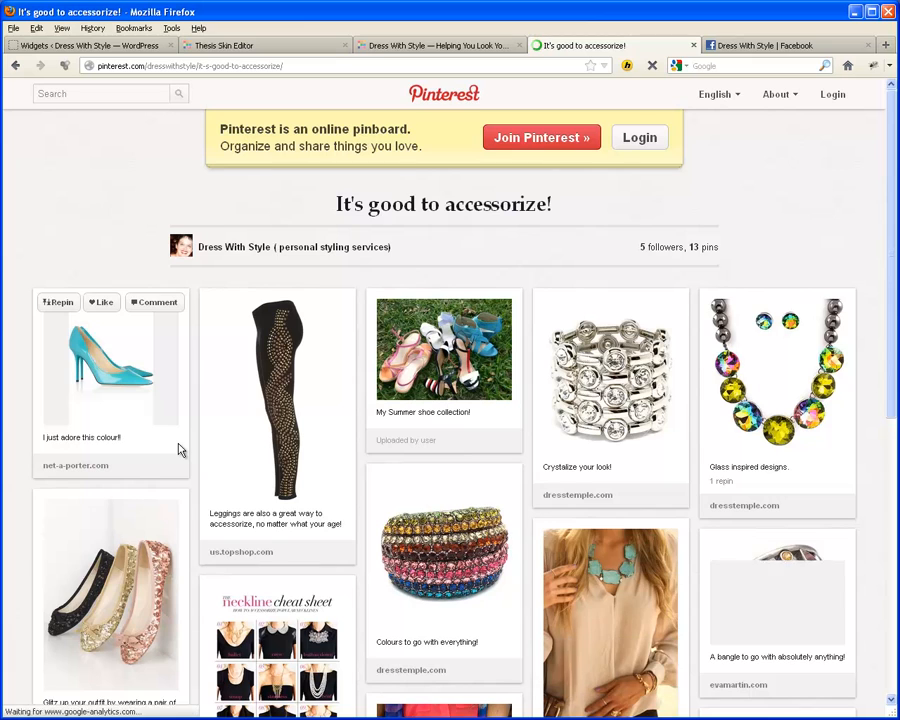
pyautogui.scroll(-5, 872, 355)
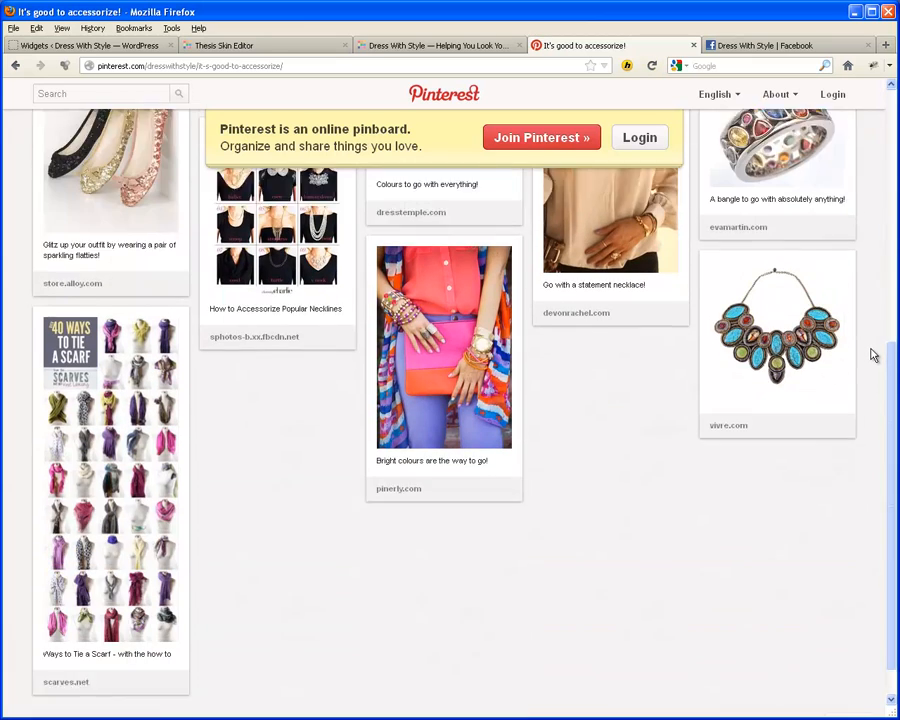
pyautogui.scroll(5, 872, 355)
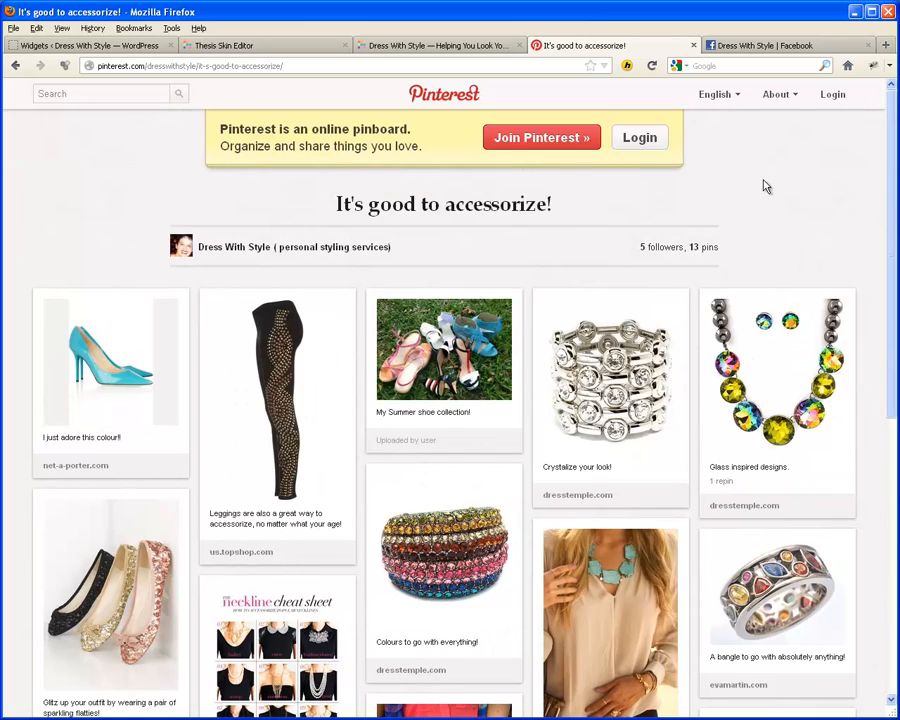
# Close the Text Box 1 options in the Thesis Skin Editor and switch to the site's front page preview.
pyautogui.click(316, 44)
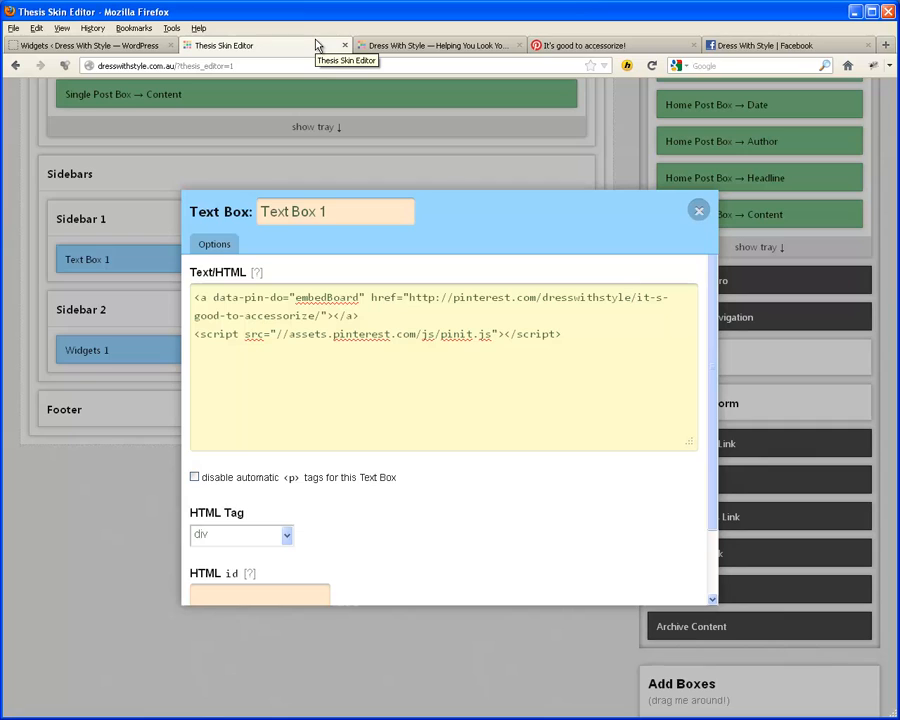
pyautogui.click(698, 211)
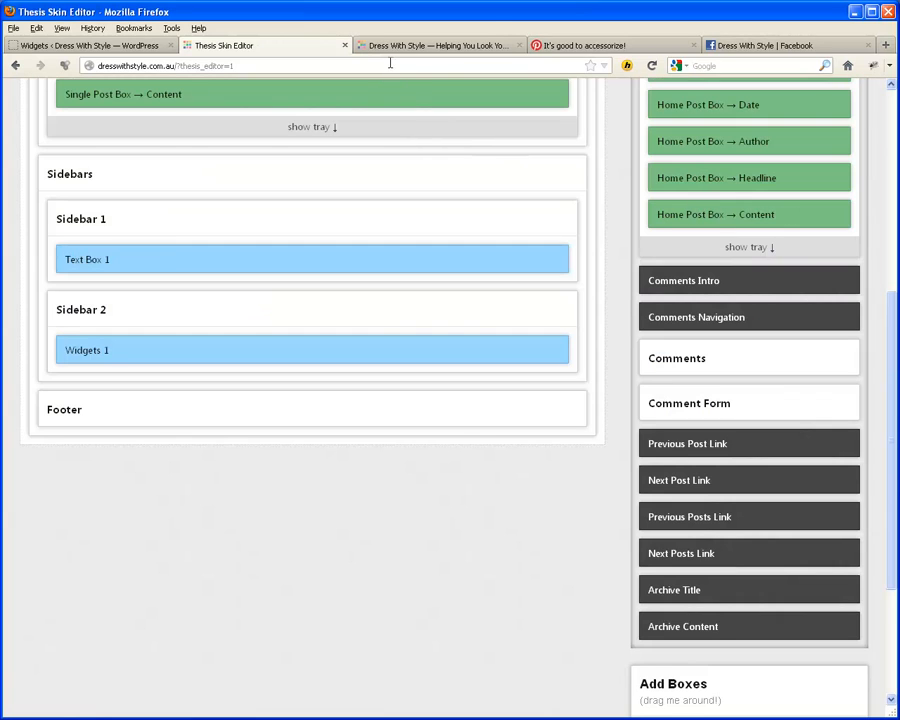
pyautogui.click(432, 47)
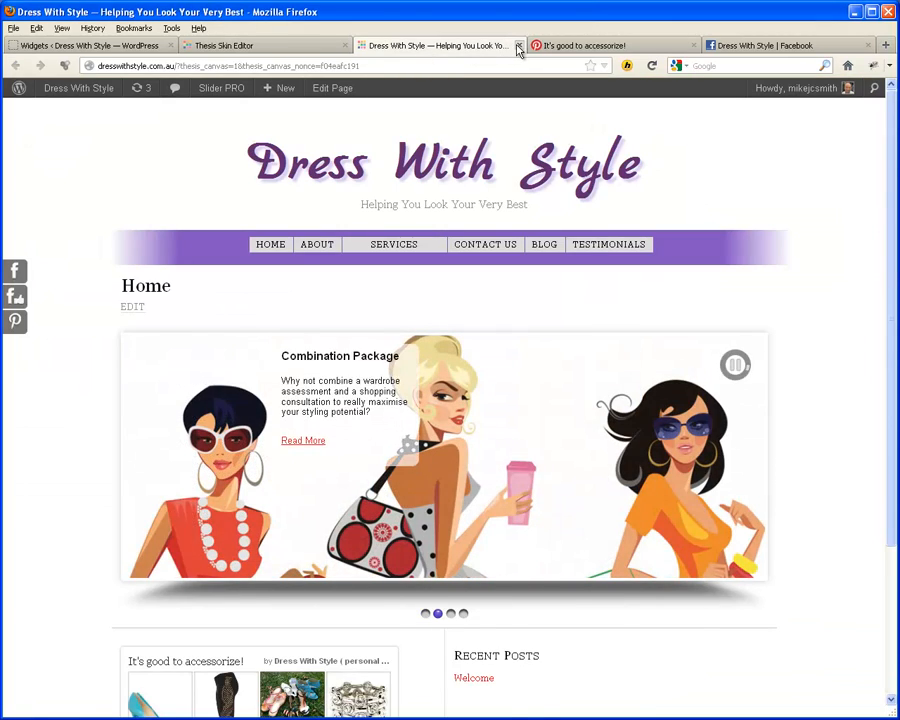
# Close the front page preview, leave the Skin Editor for the live site, and open the blog's Welcome post for editing.
pyautogui.click(518, 46)
pyautogui.click(303, 46)
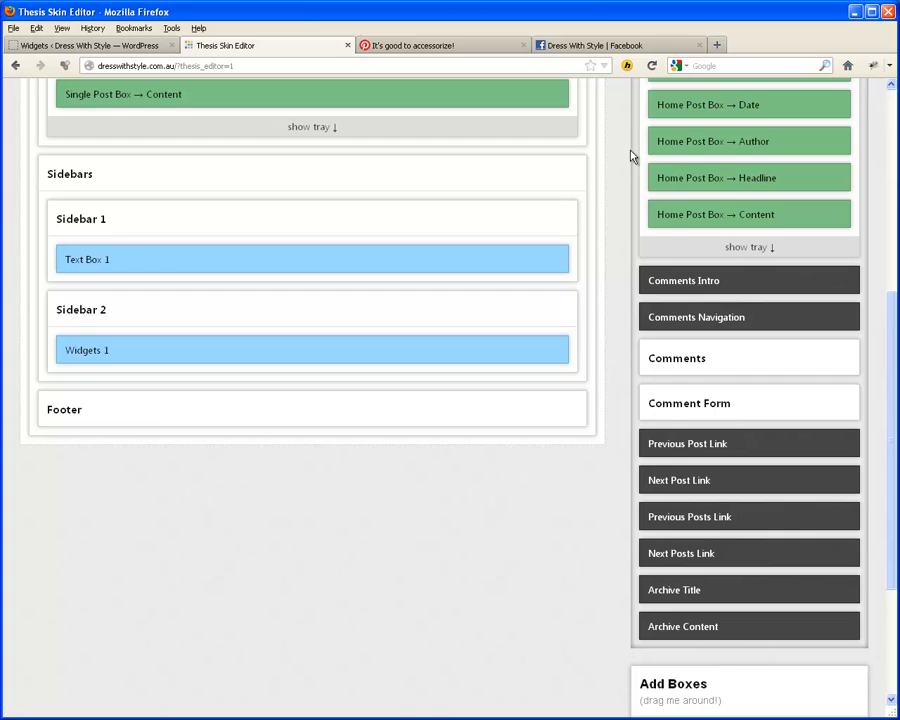
pyautogui.scroll(7, 634, 156)
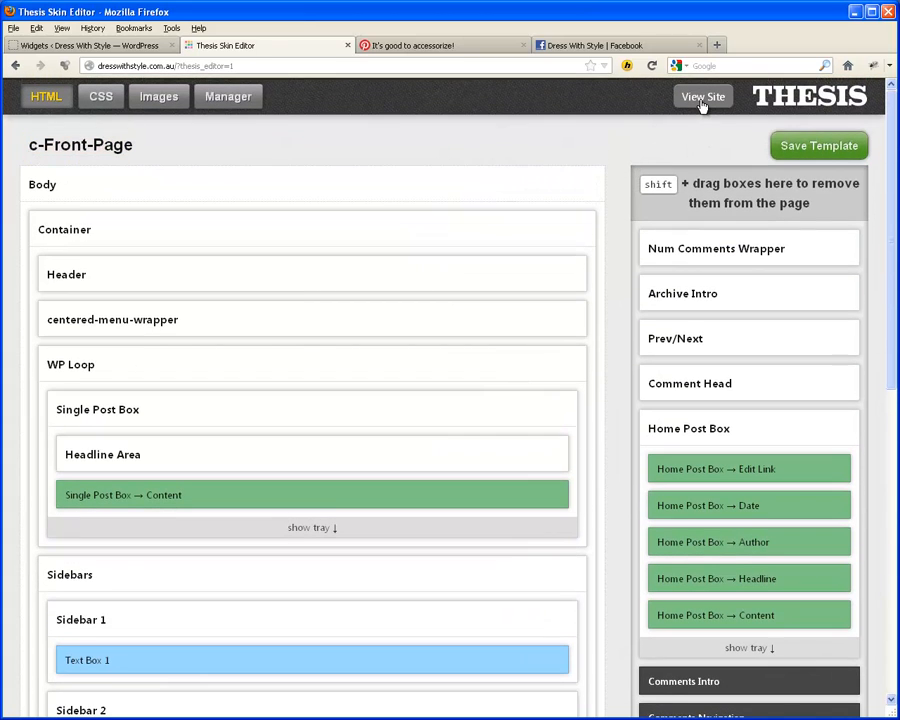
pyautogui.click(703, 104)
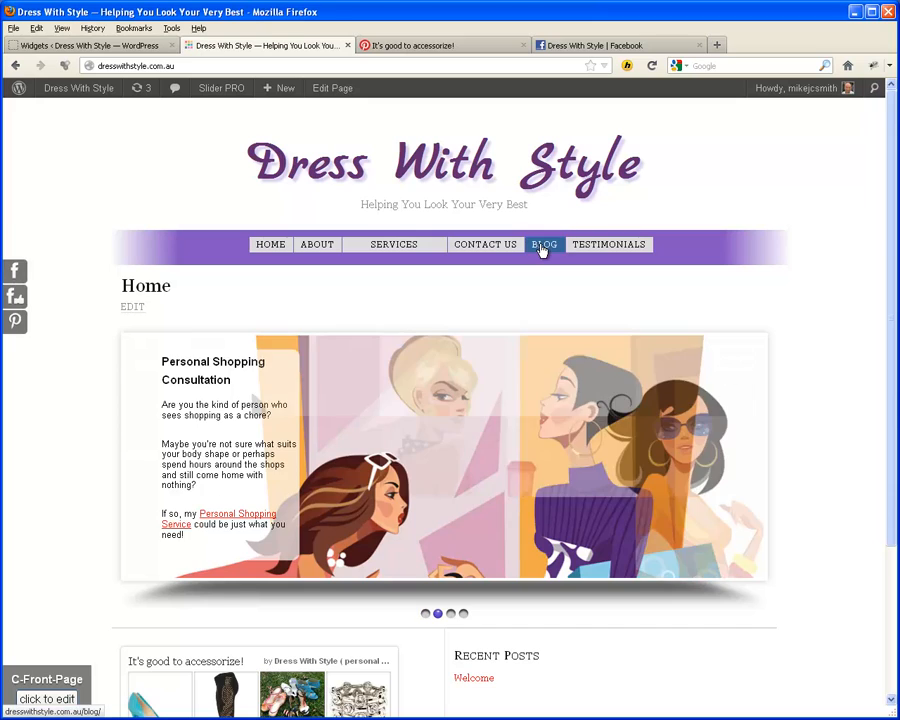
pyautogui.click(541, 248)
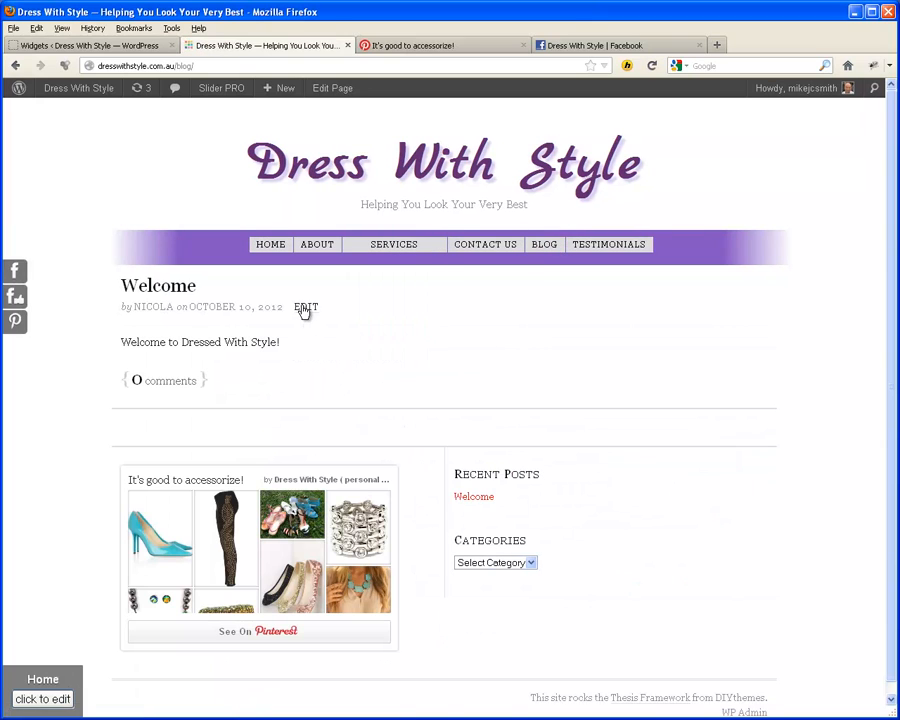
pyautogui.click(305, 310)
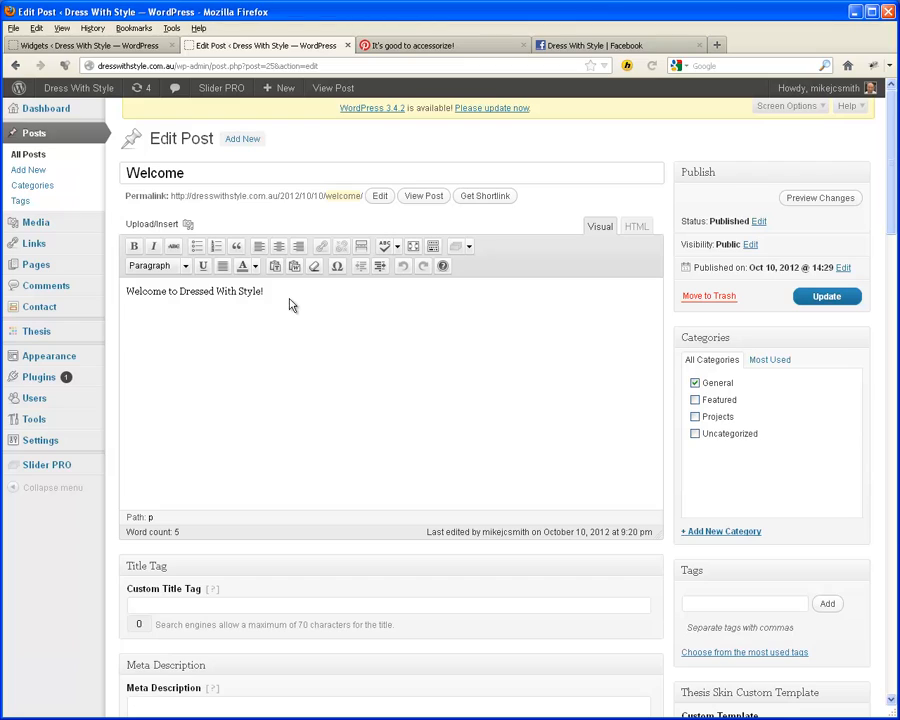
# Paste the copied embedBoard link code on a new line below the Welcome post's text in HTML mode, and update the post.
pyautogui.click(284, 294)
pyautogui.press('Return')
pyautogui.click(633, 228)
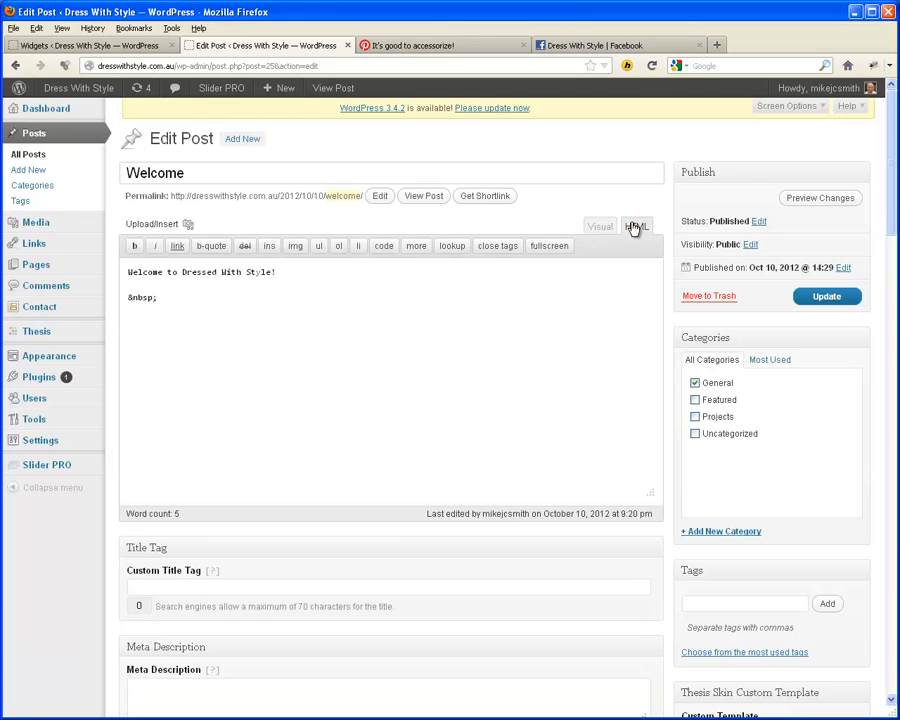
pyautogui.click(197, 300)
pyautogui.rightClick(139, 312)
pyautogui.click(197, 362)
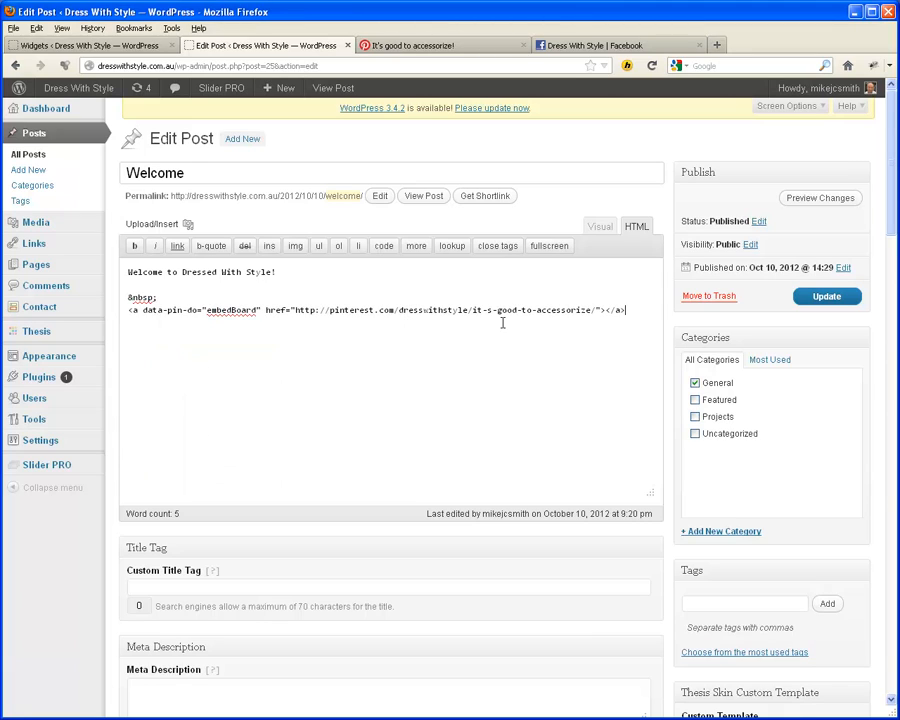
pyautogui.click(815, 298)
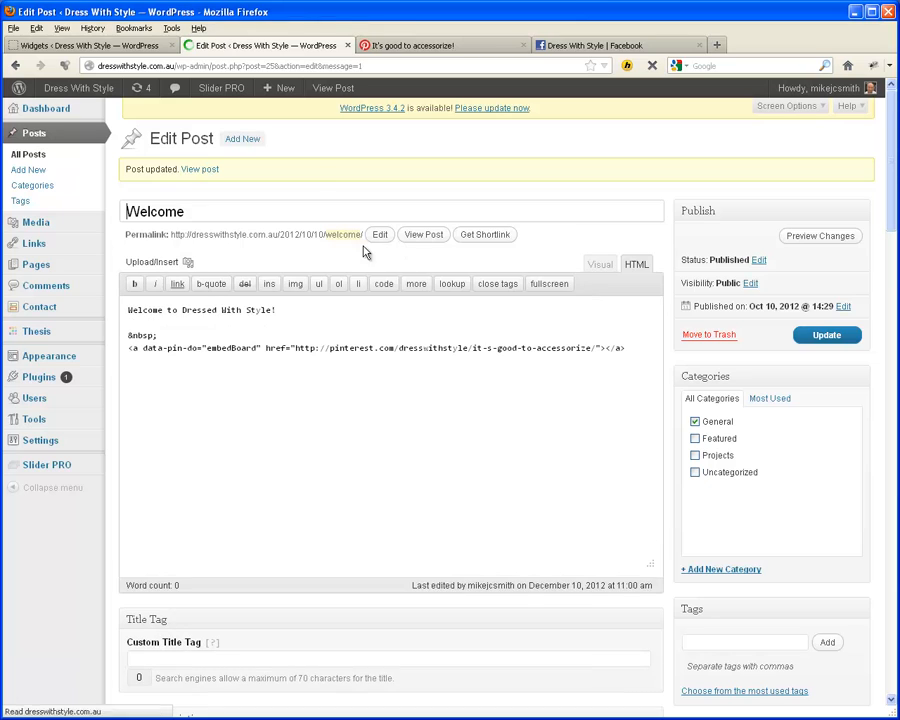
# View the published Welcome post and compare the Pinterest board in its content with the one in the sidebar area below the comments.
pyautogui.click(332, 90)
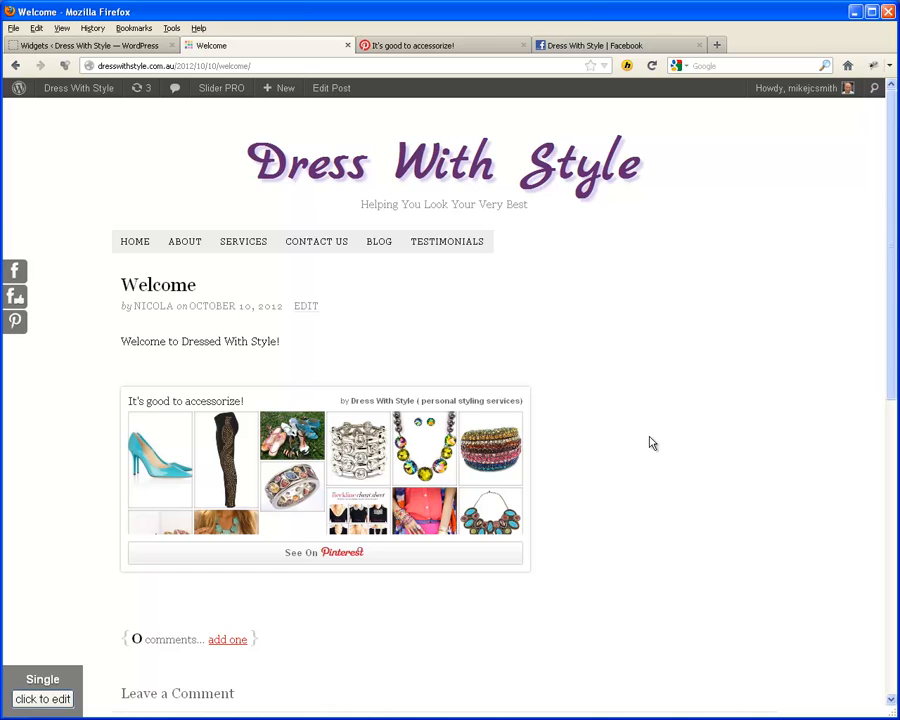
pyautogui.scroll(-5, 651, 442)
pyautogui.scroll(5, 651, 442)
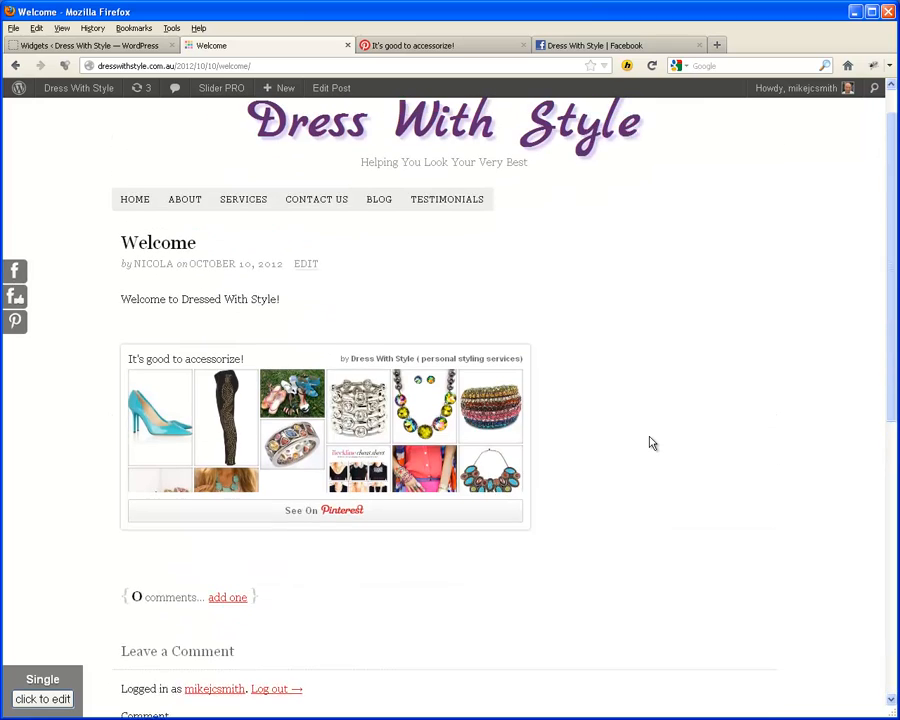
pyautogui.scroll(-5, 706, 496)
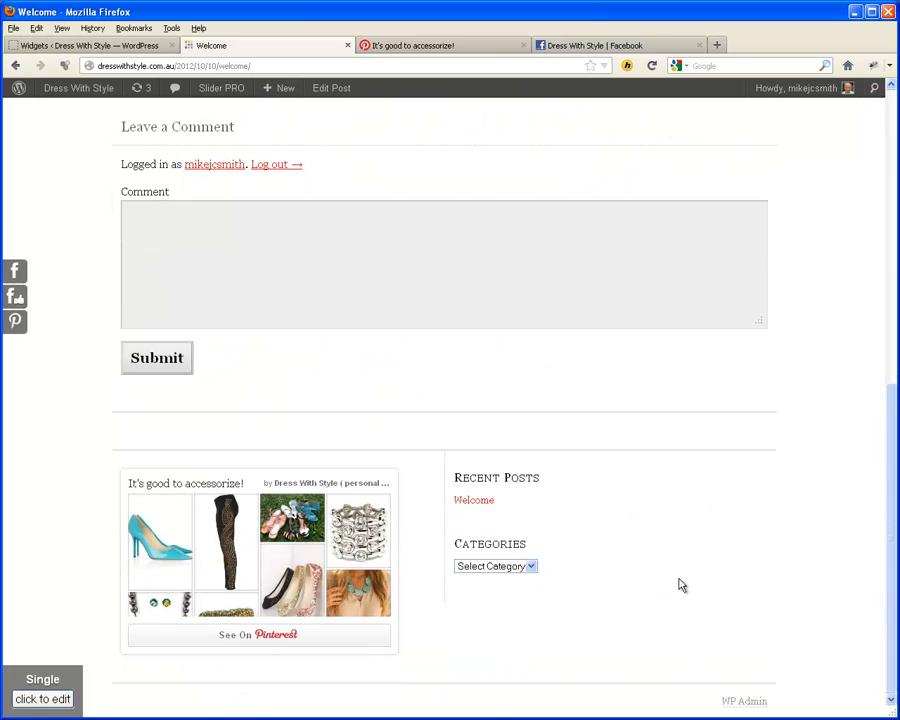
pyautogui.scroll(5, 840, 512)
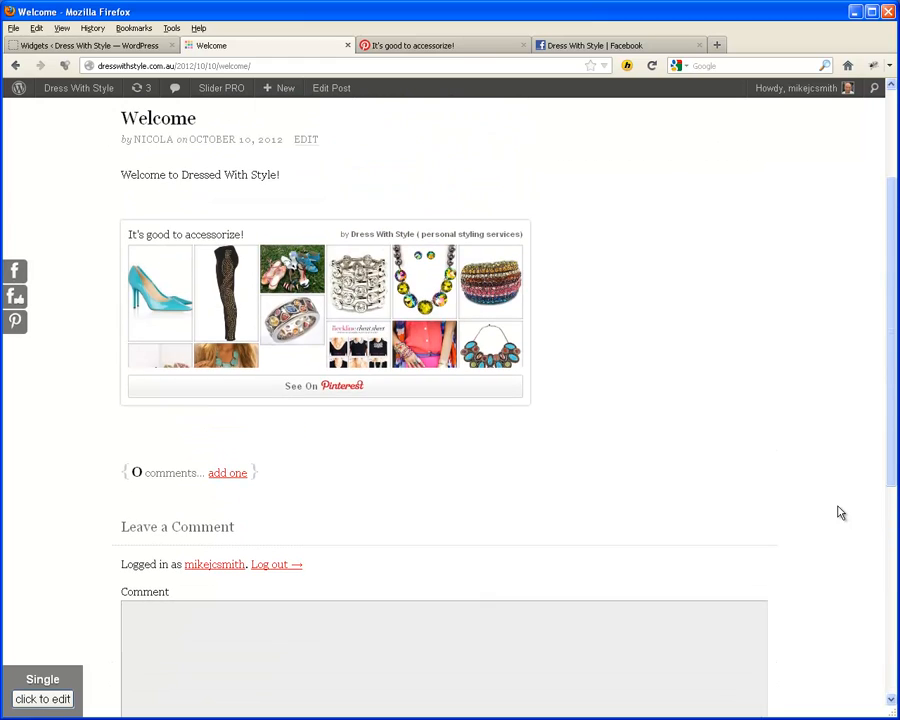
pyautogui.scroll(3, 840, 512)
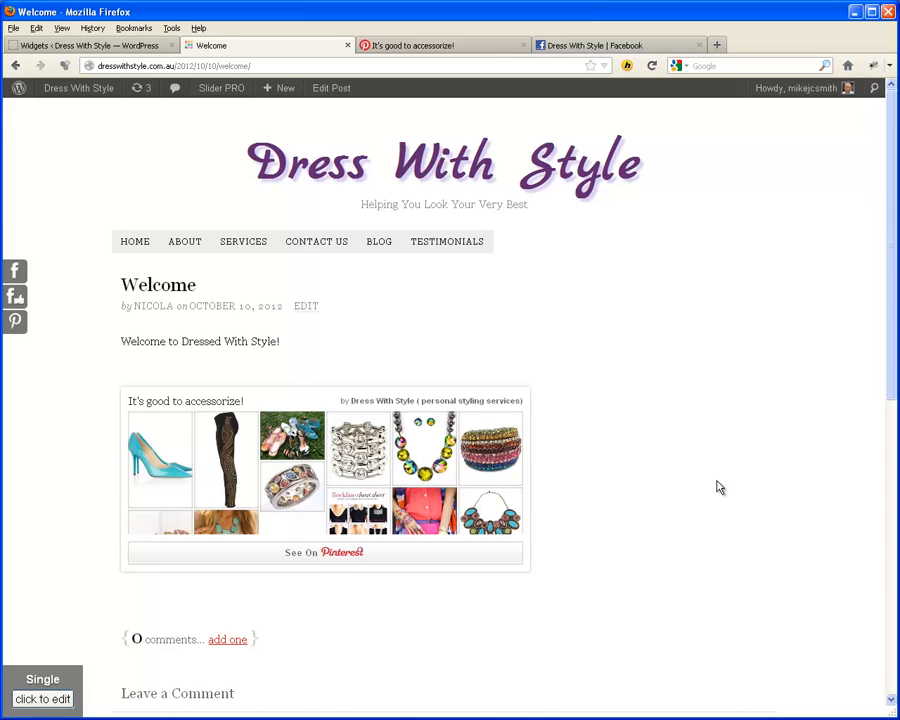
pyautogui.scroll(-10, 718, 487)
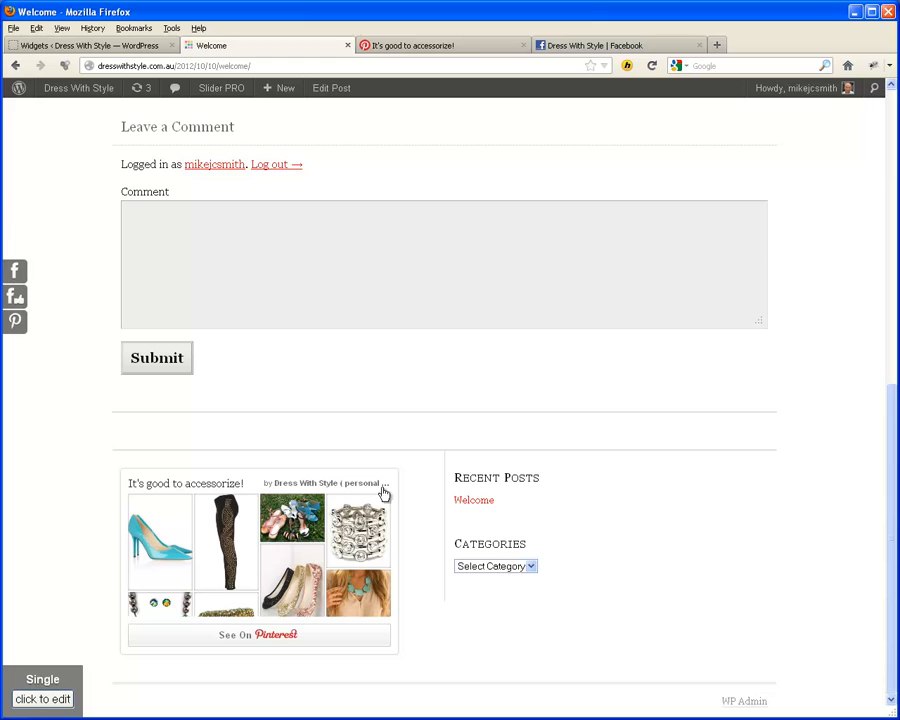
pyautogui.scroll(10, 830, 319)
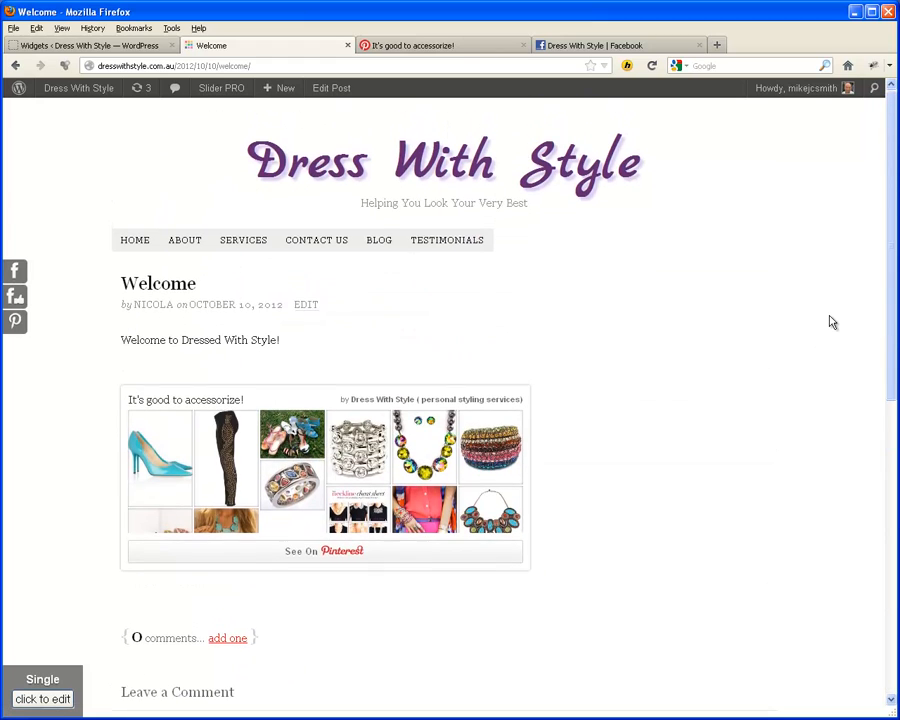
# Open the site's WordPress Widgets page from the Welcome post.
pyautogui.moveTo(62, 92)
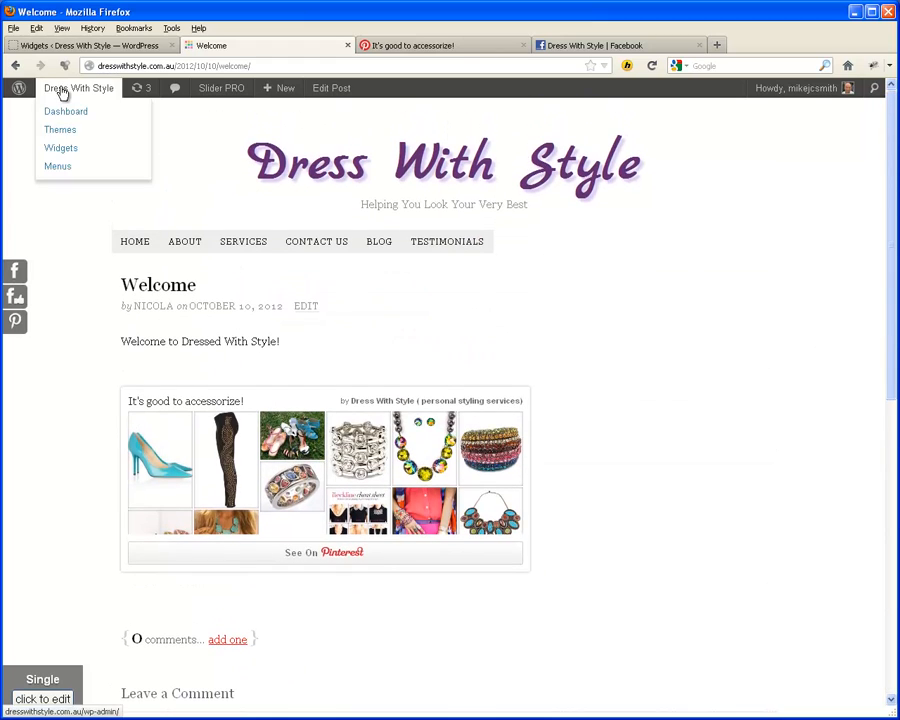
pyautogui.click(62, 153)
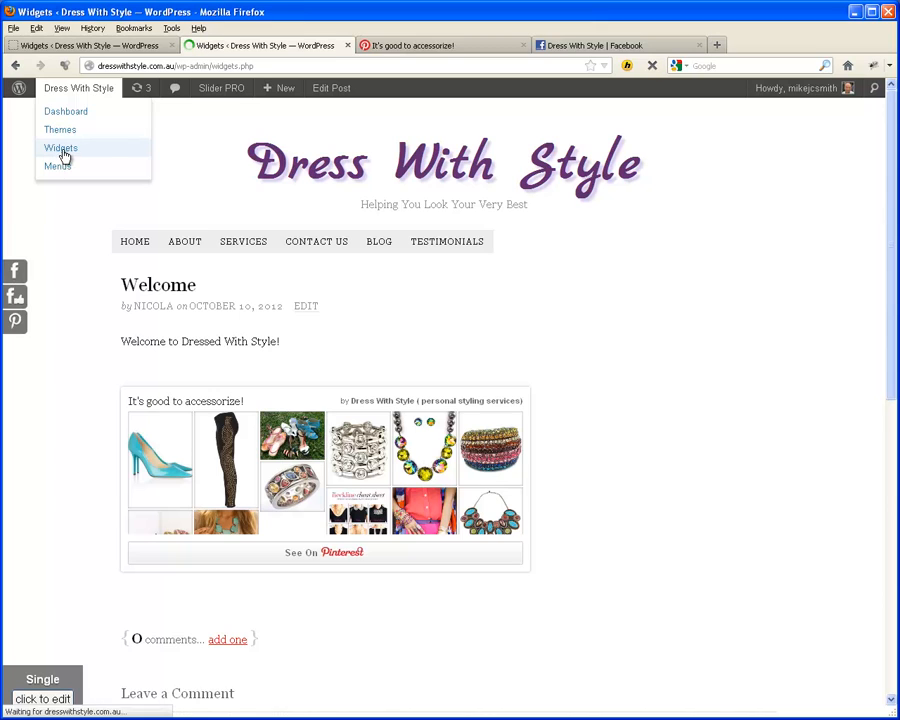